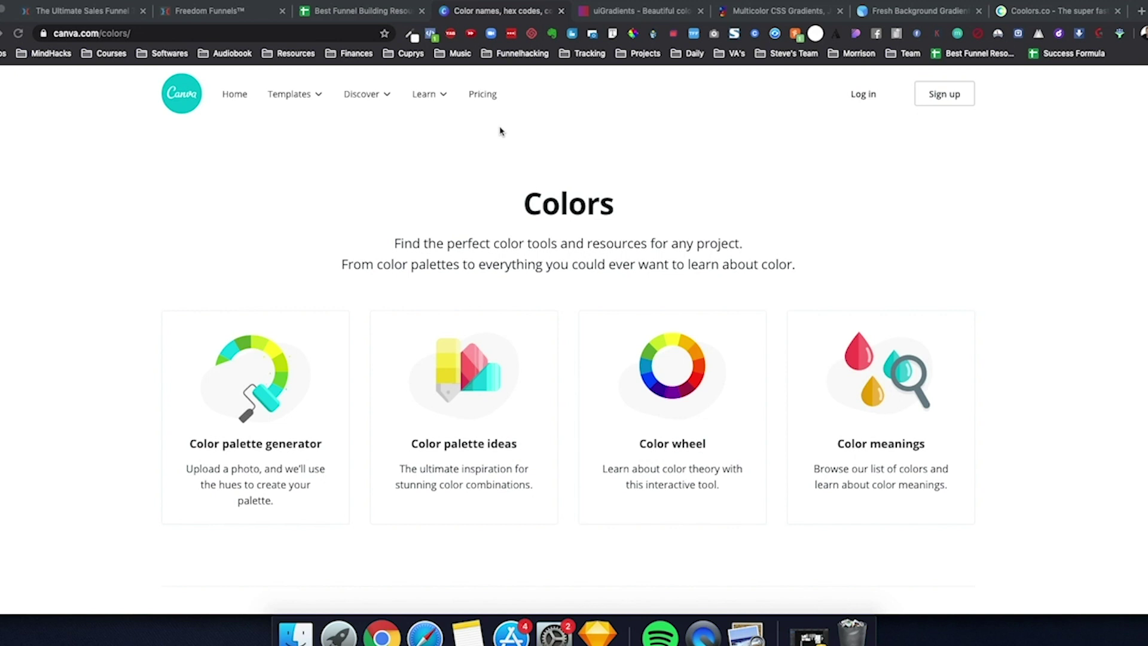
- Switch from Canva's Colors page to the Coolors.co browser tab
left_click(1059, 11)
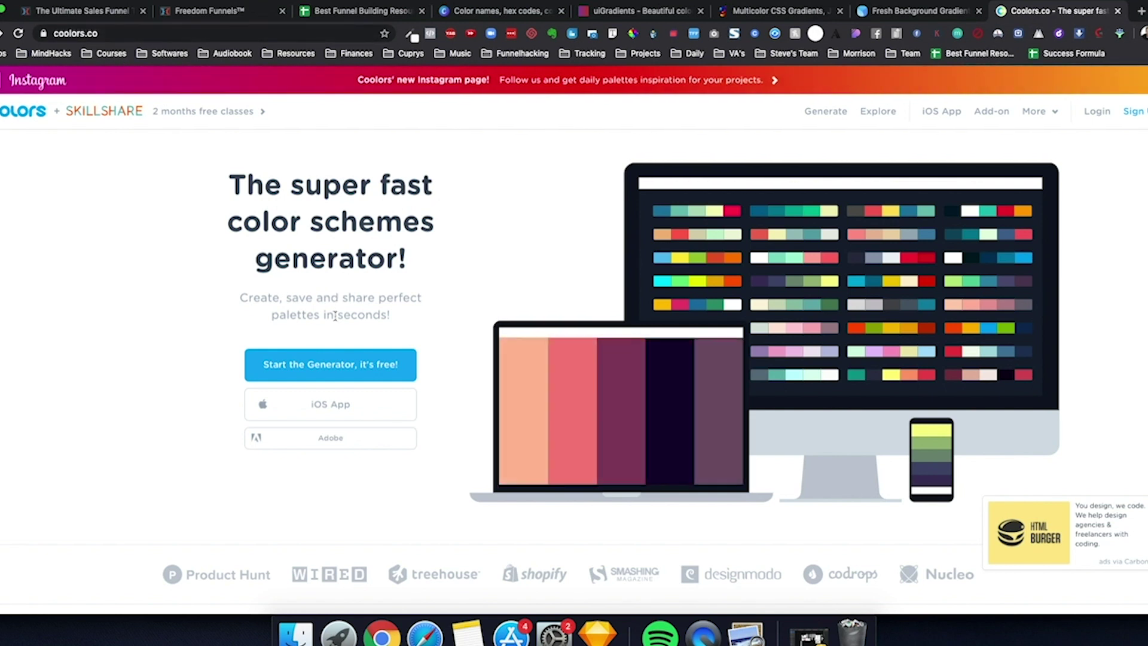
scroll(329, 361, "down", 3)
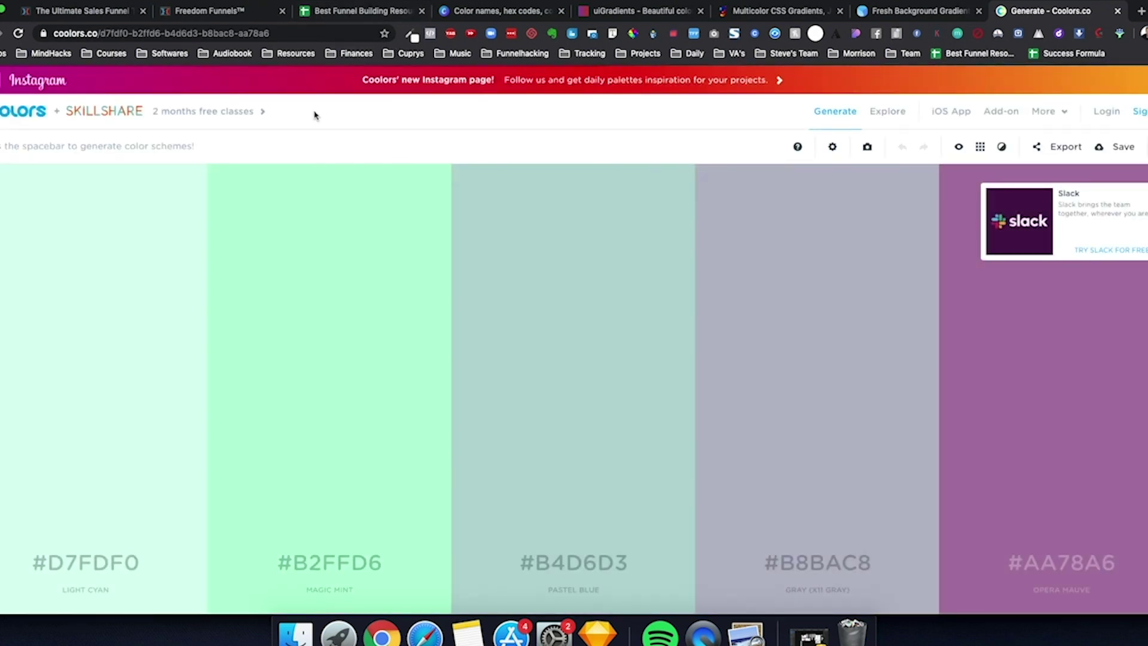
- Shuffle through several random five-colour palettes in the Coolors generator
key("space")
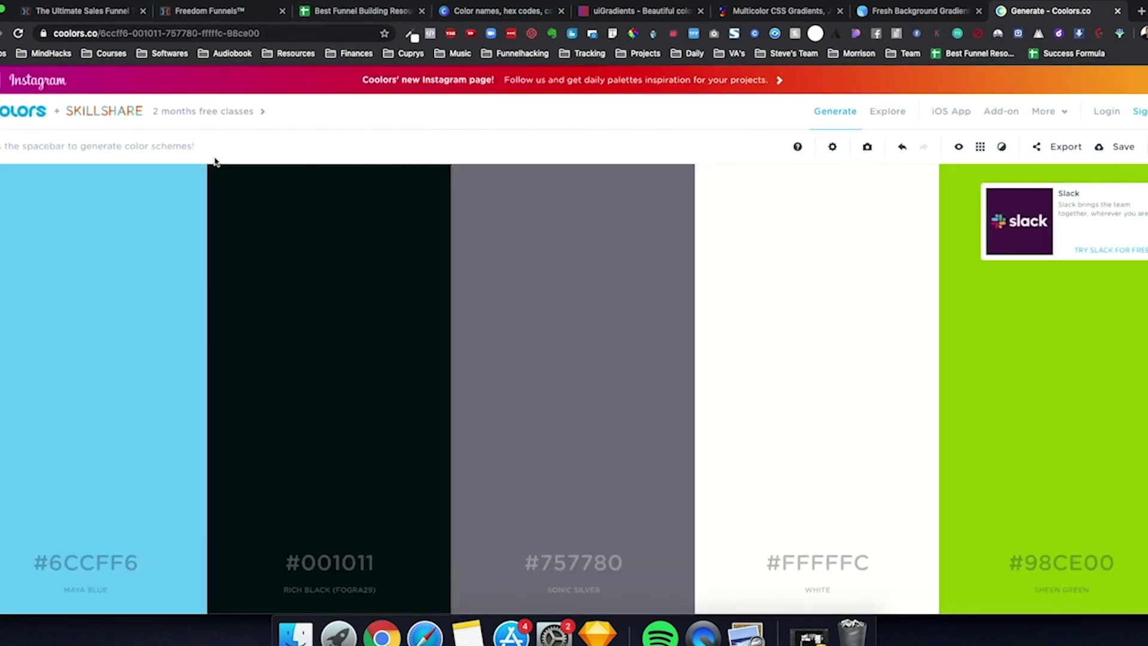
key("space")
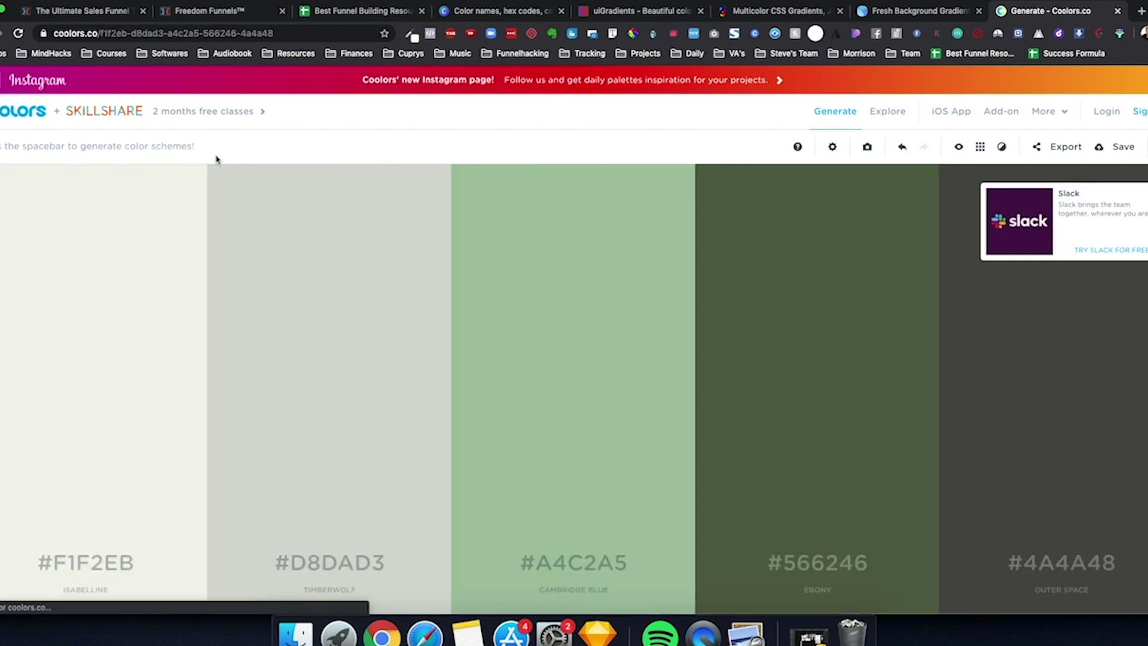
key("space")
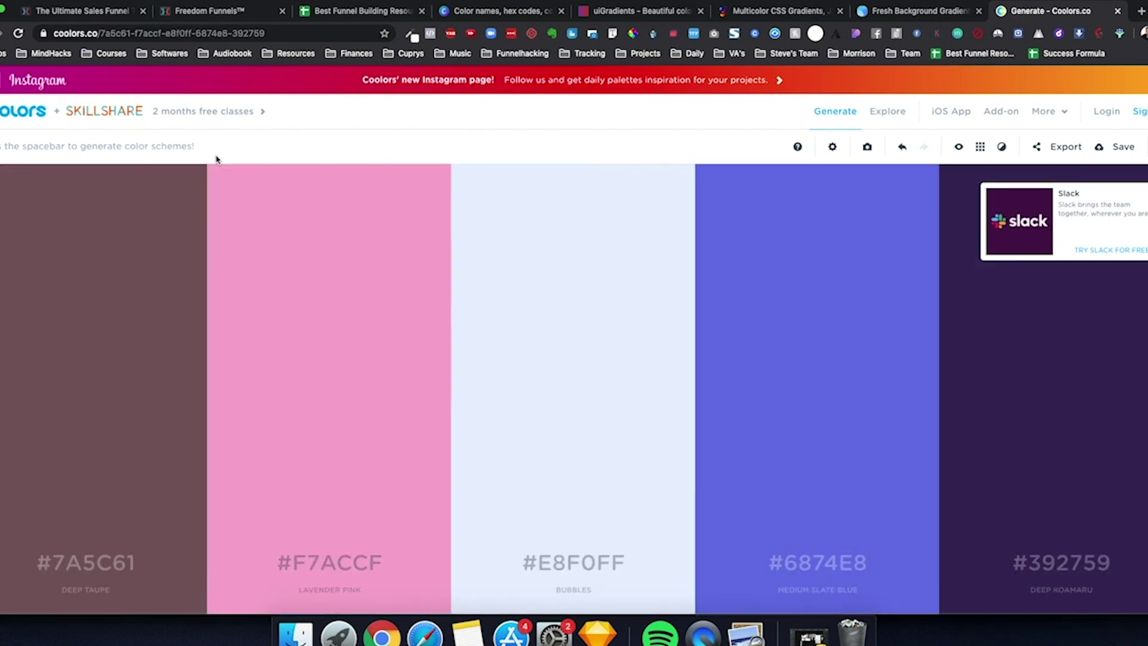
key("space")
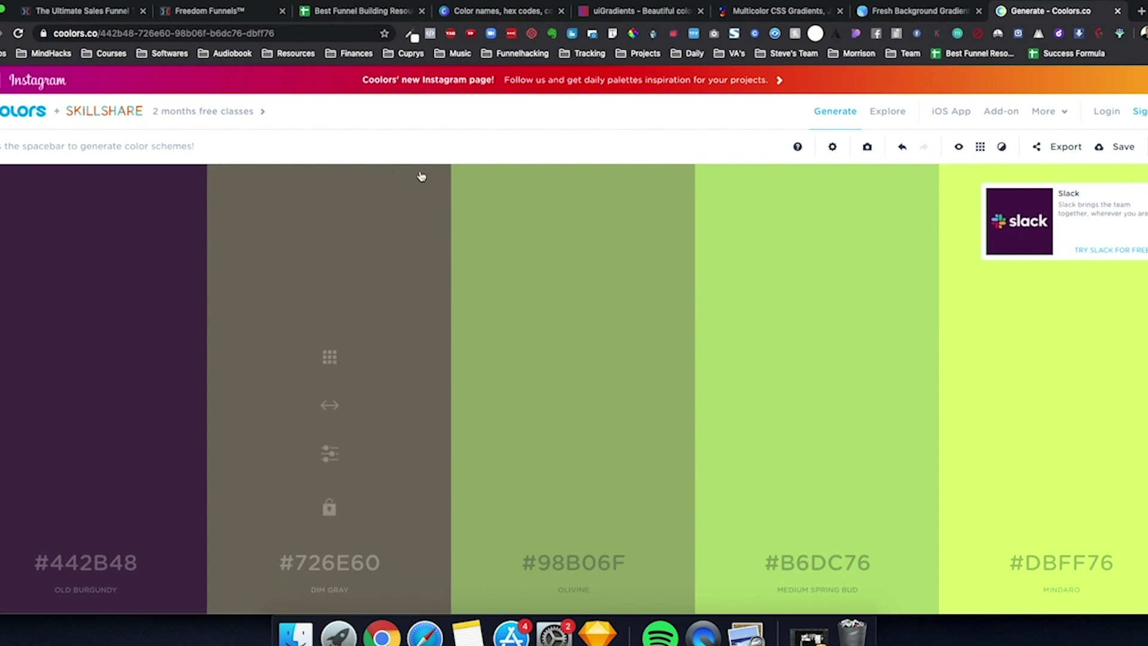
mouse_move(330, 269)
key("space")
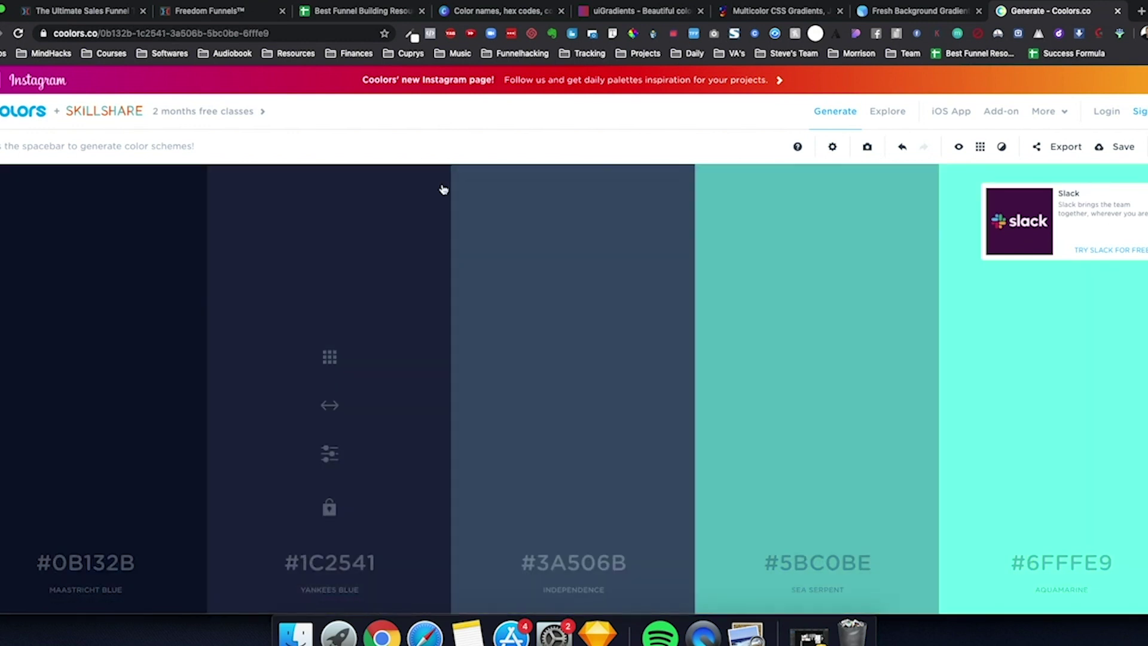
- Back in Coolors, lock the three dark blues #0B132B, #1C2541 and #3A506B
left_click(489, 10)
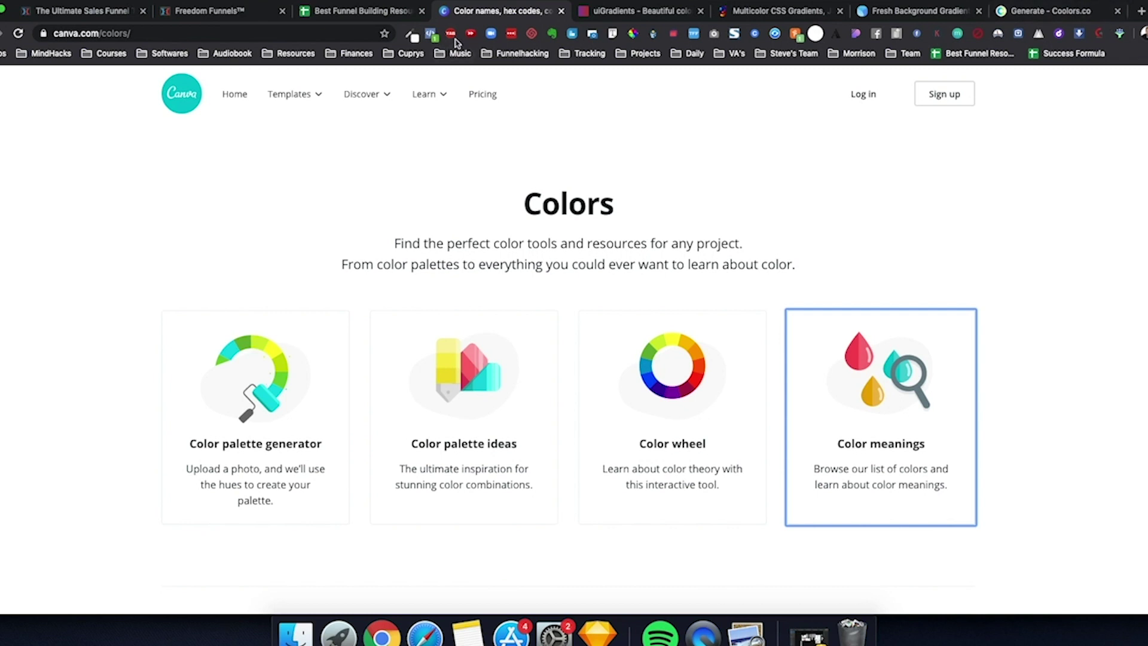
left_click(1012, 9)
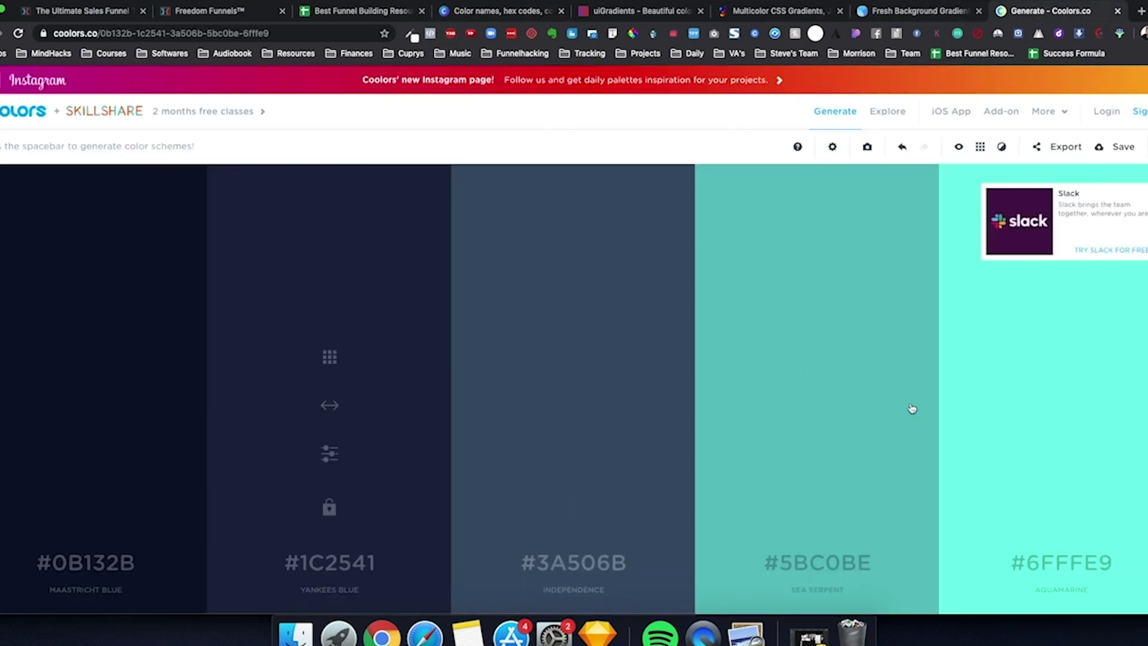
mouse_move(99, 481)
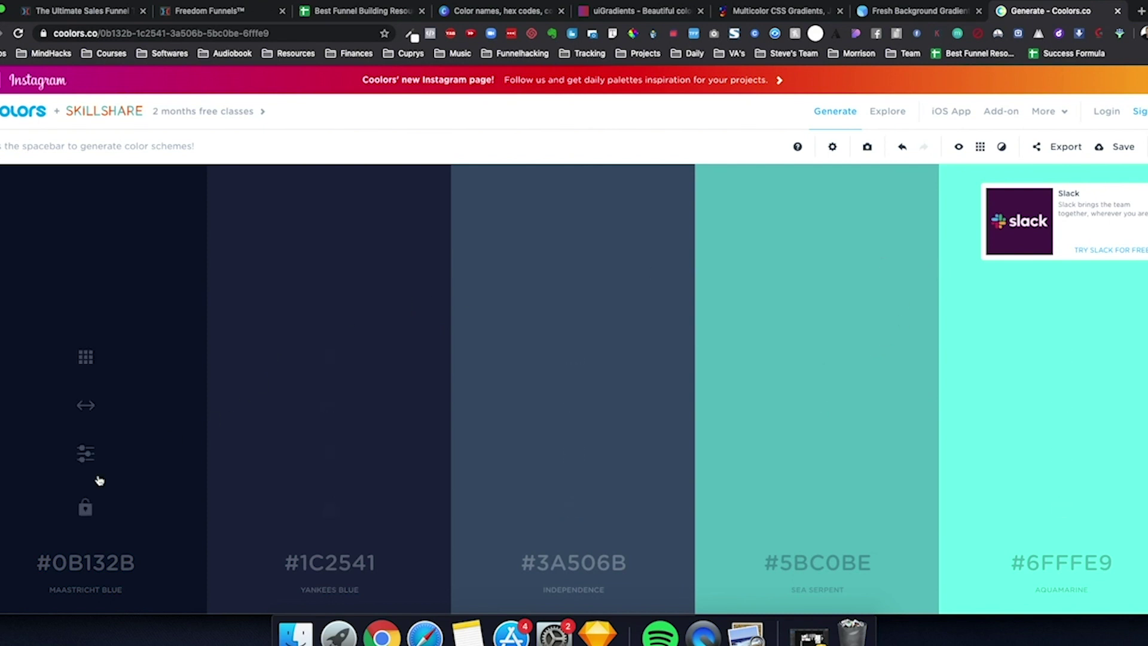
left_click(85, 508)
mouse_move(329, 403)
left_click(329, 508)
mouse_move(530, 512)
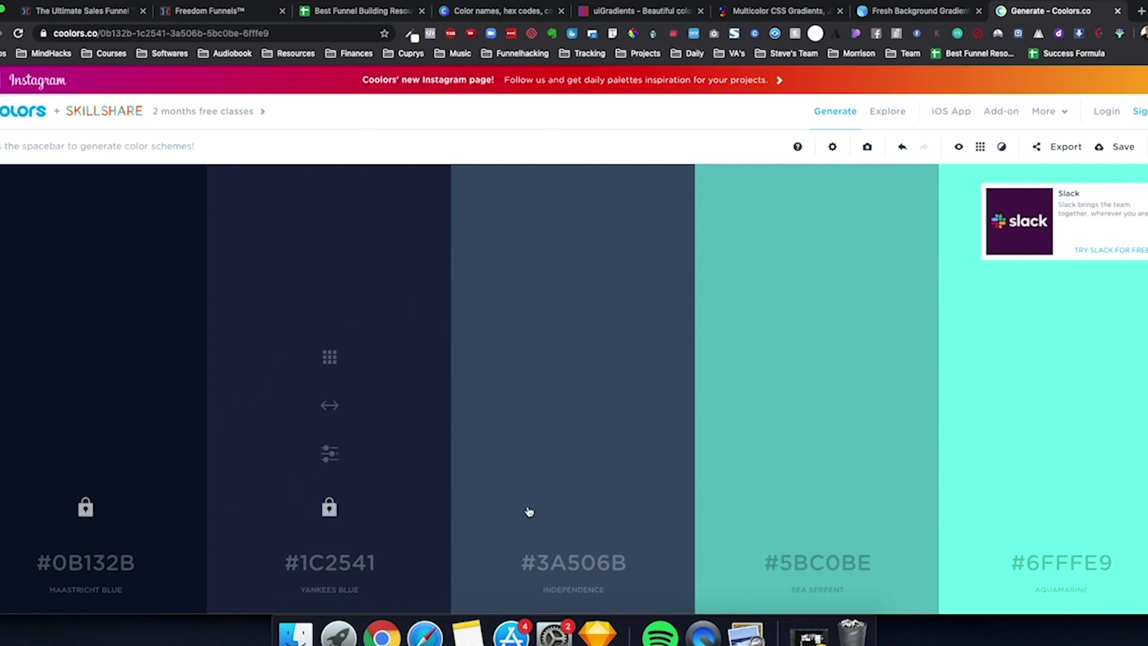
left_click(575, 505)
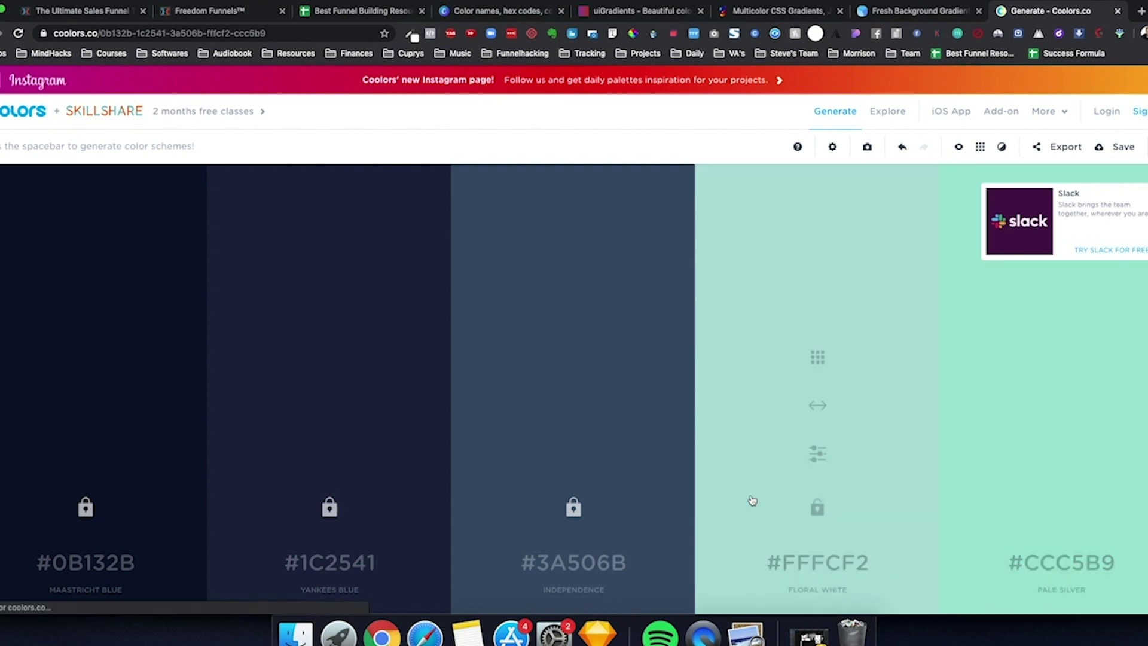
- Regenerate the unlocked colours, lock light gray #D7CDCC, and bring up HSB settings for white
key("space")
key("space")
key("space")
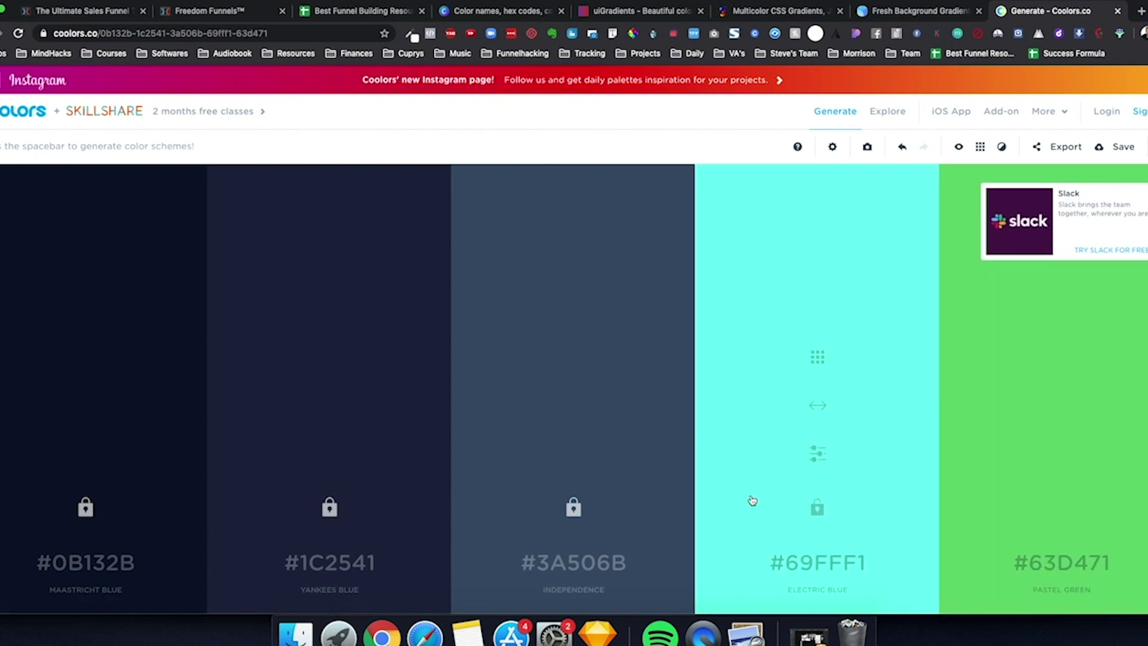
key("space")
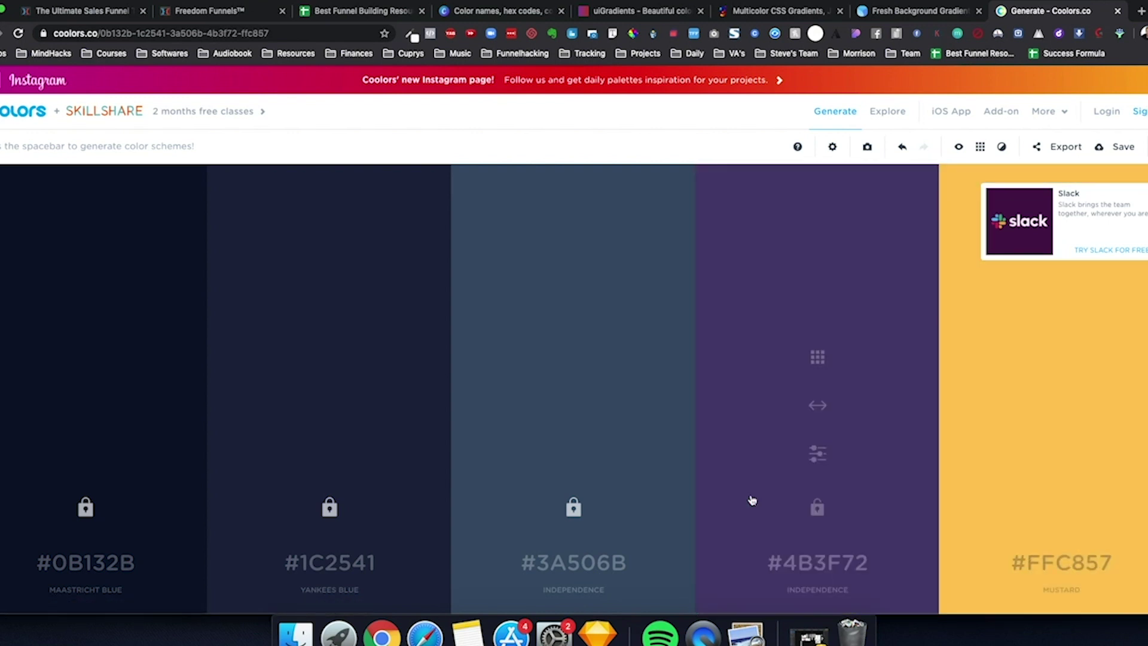
key("space")
left_click(817, 508)
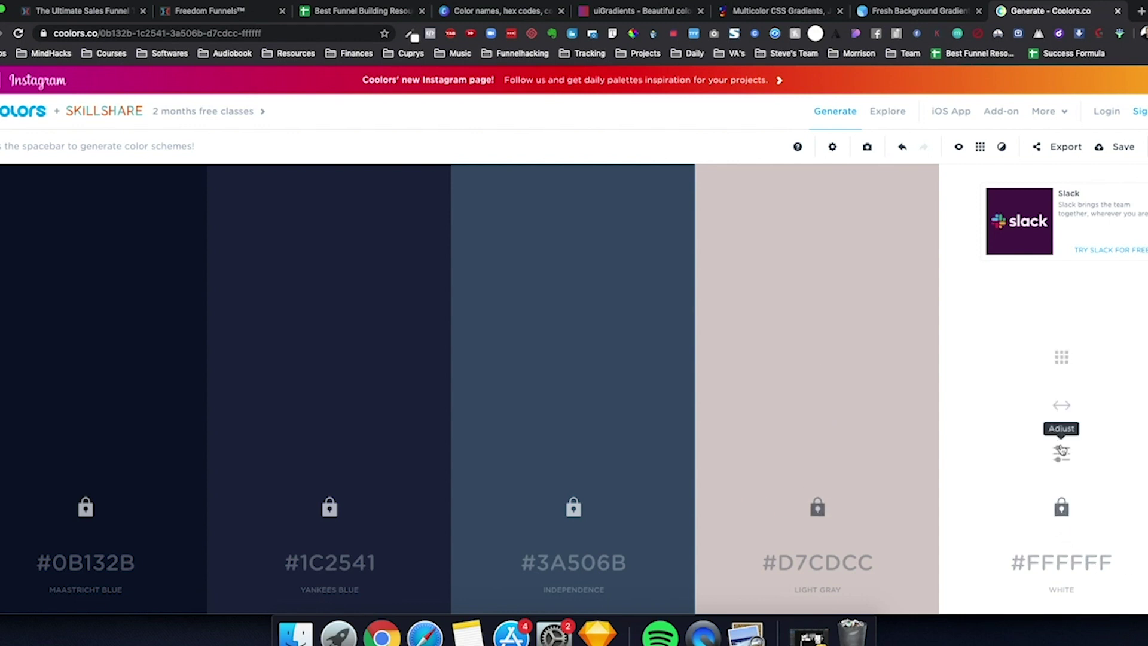
left_click(1061, 451)
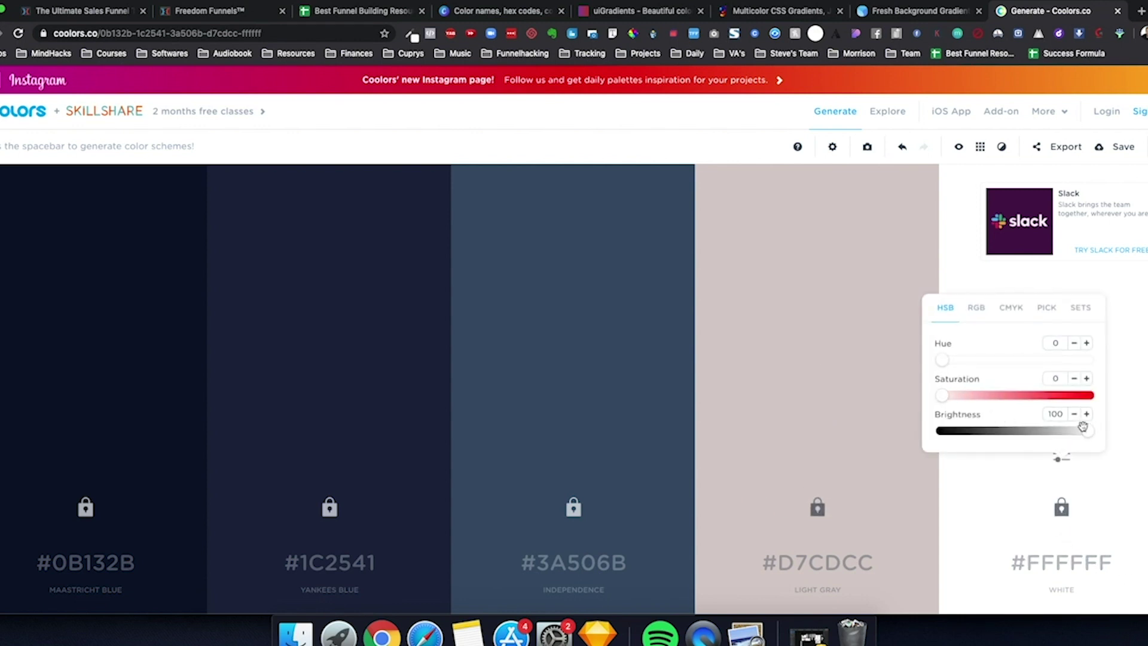
left_click_drag(1083, 427, 1090, 429)
left_click(1132, 453)
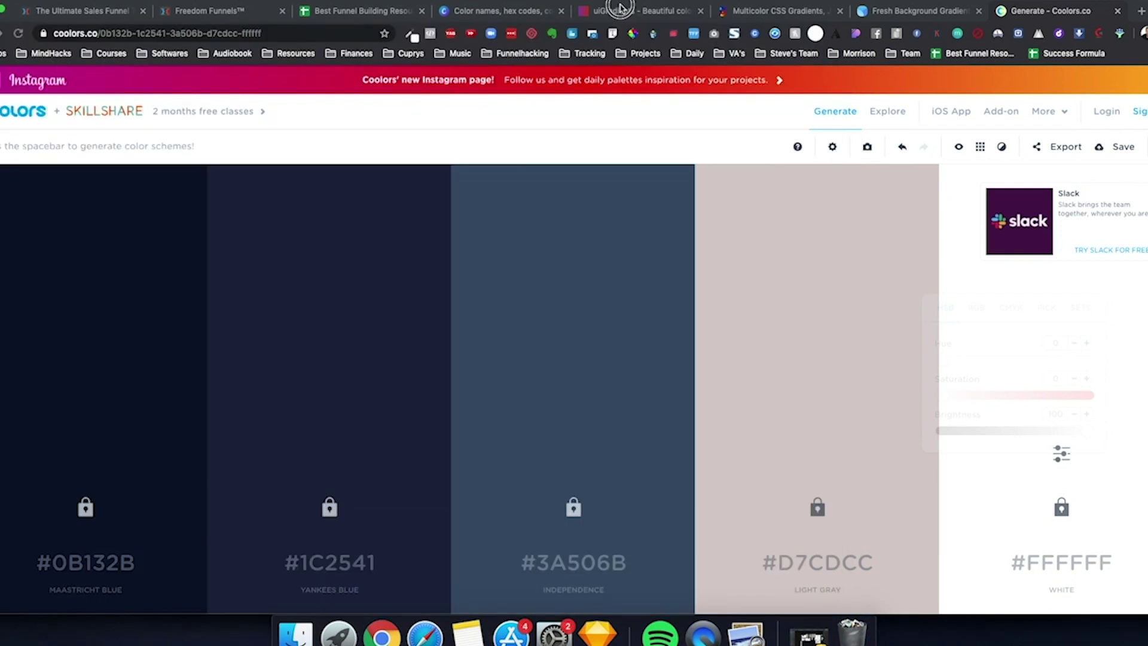
- Review the Freedom Funnels brand theme pages, then switch to the Freedom Funnels website tab
left_click(551, 11)
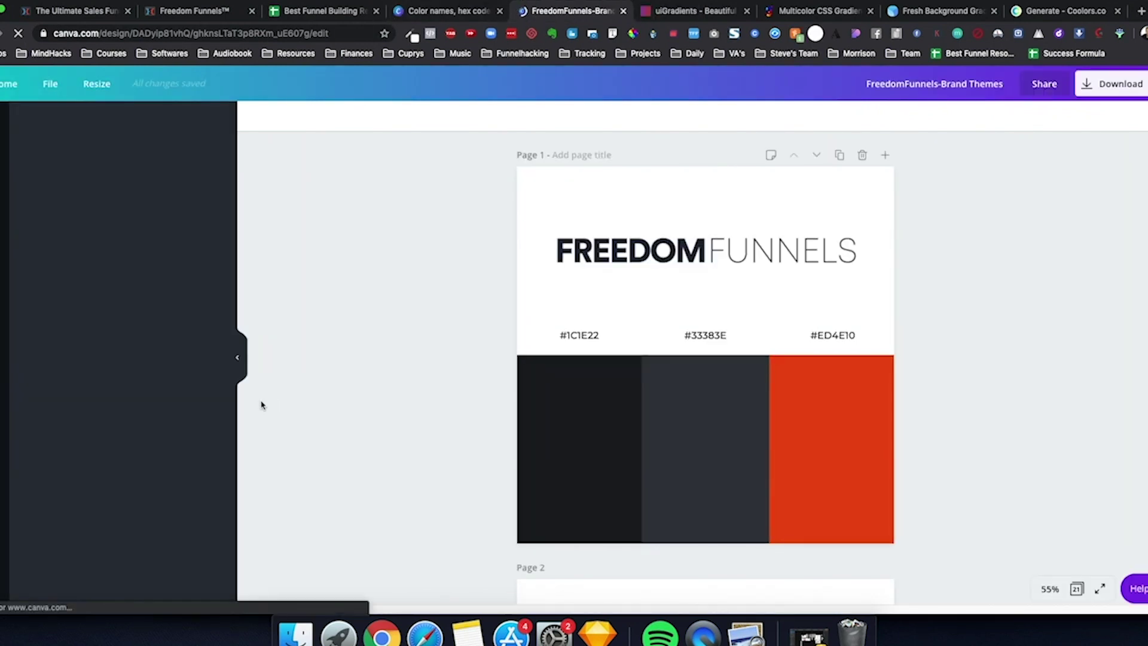
left_click(244, 373)
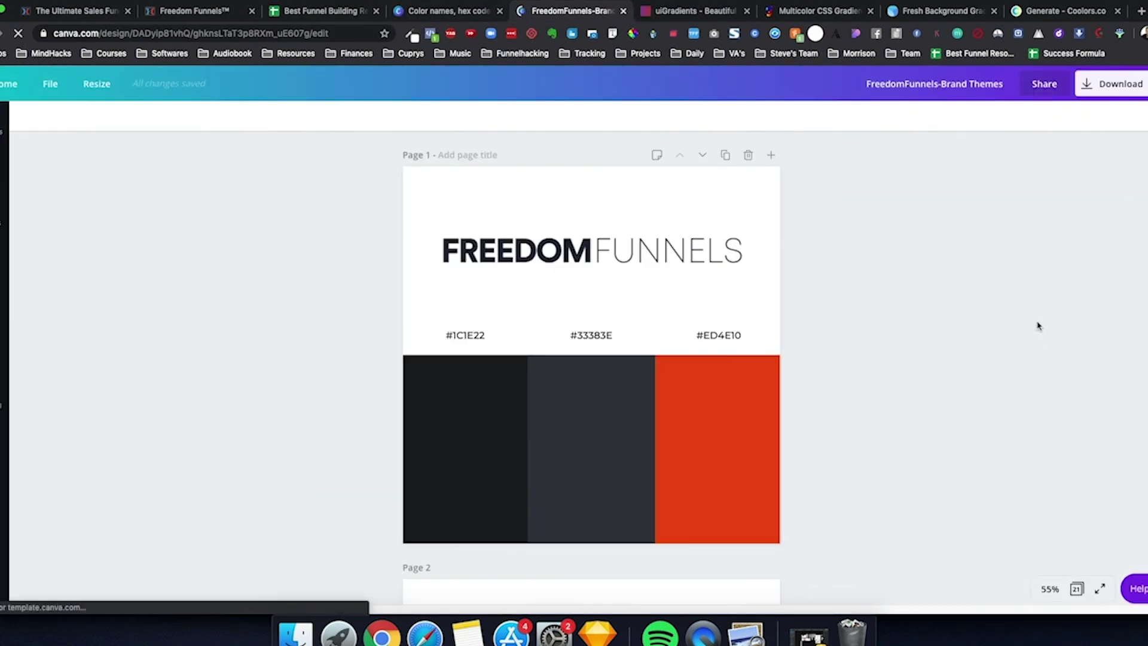
scroll(1037, 327, "down", 10)
scroll(1037, 326, "down", 5)
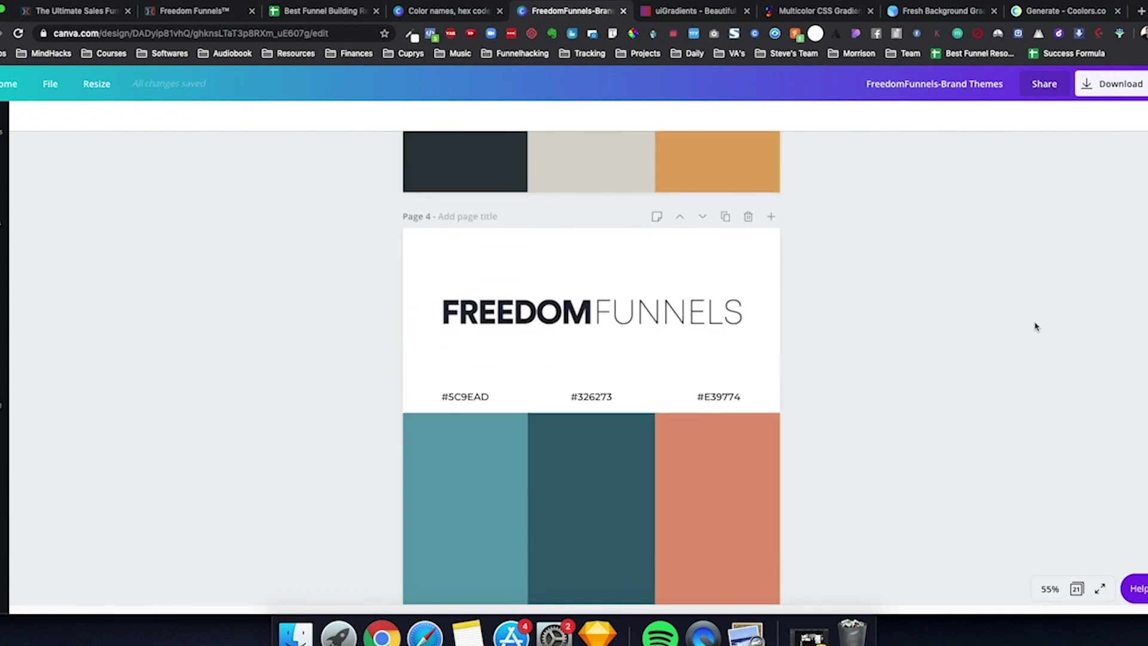
scroll(1037, 326, "down", 5)
scroll(1038, 327, "down", 5)
scroll(1040, 324, "down", 5)
scroll(1039, 325, "down", 5)
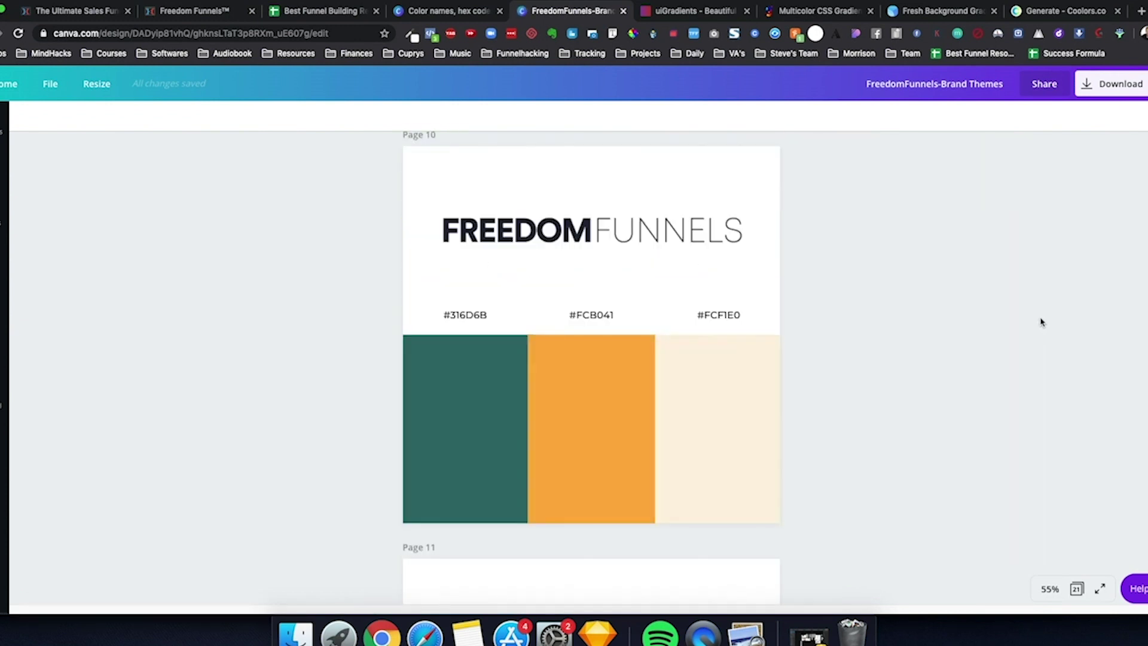
scroll(1040, 323, "down", 5)
scroll(1039, 325, "down", 5)
scroll(1041, 323, "down", 4)
scroll(1041, 323, "down", 5)
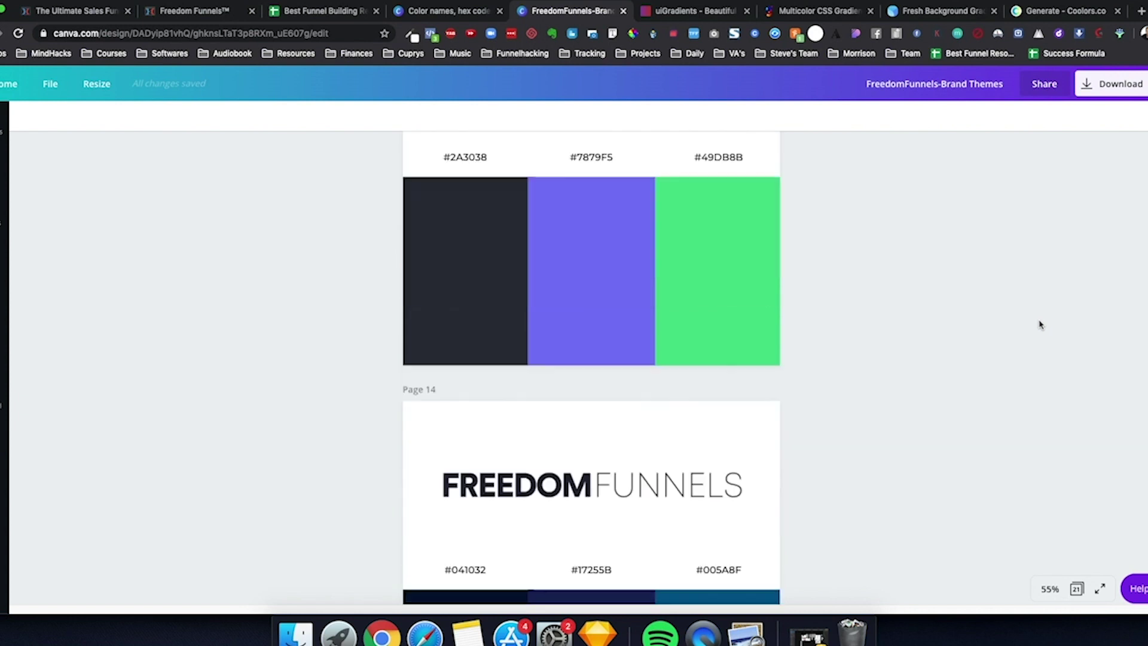
scroll(1039, 328, "down", 5)
scroll(1035, 334, "down", 5)
scroll(1032, 339, "down", 5)
scroll(1030, 342, "down", 5)
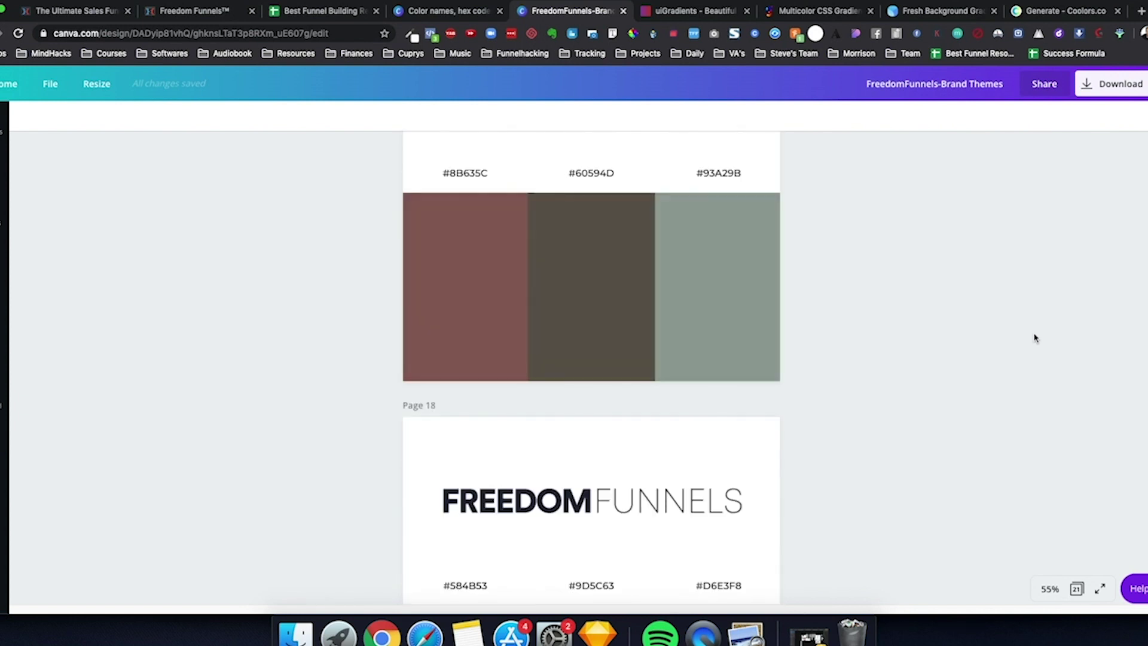
scroll(1031, 342, "down", 5)
scroll(1030, 345, "down", 5)
scroll(1029, 350, "down", 4)
scroll(1030, 350, "down", 4)
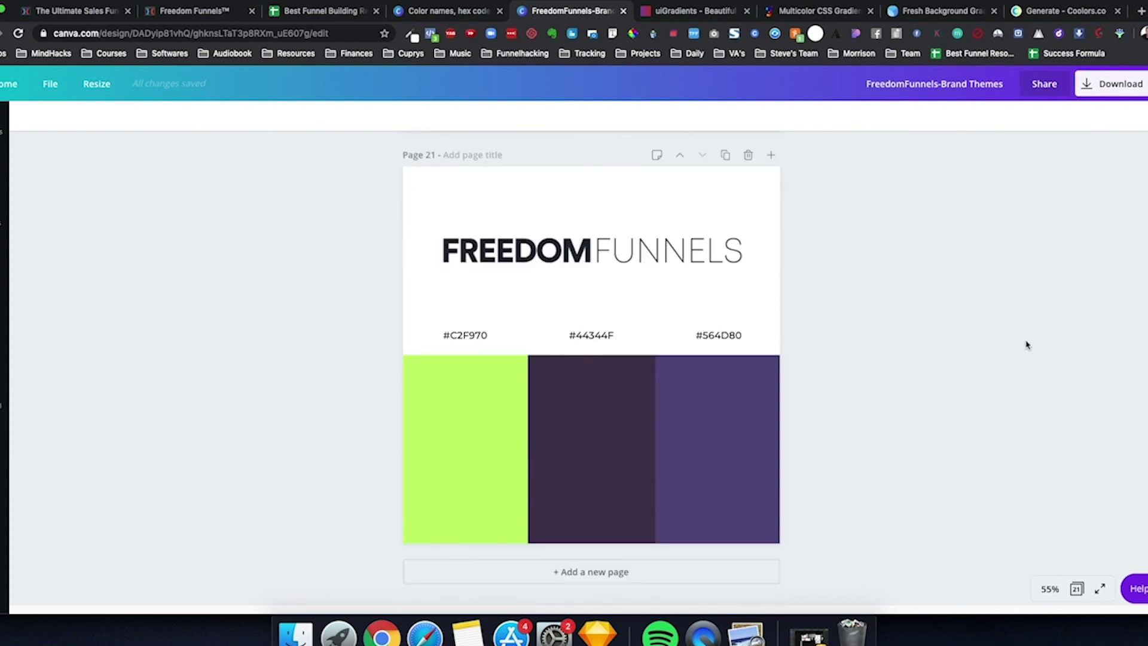
scroll(1029, 345, "up", 3)
scroll(1028, 344, "up", 5)
scroll(1028, 341, "up", 3)
scroll(1029, 340, "up", 3)
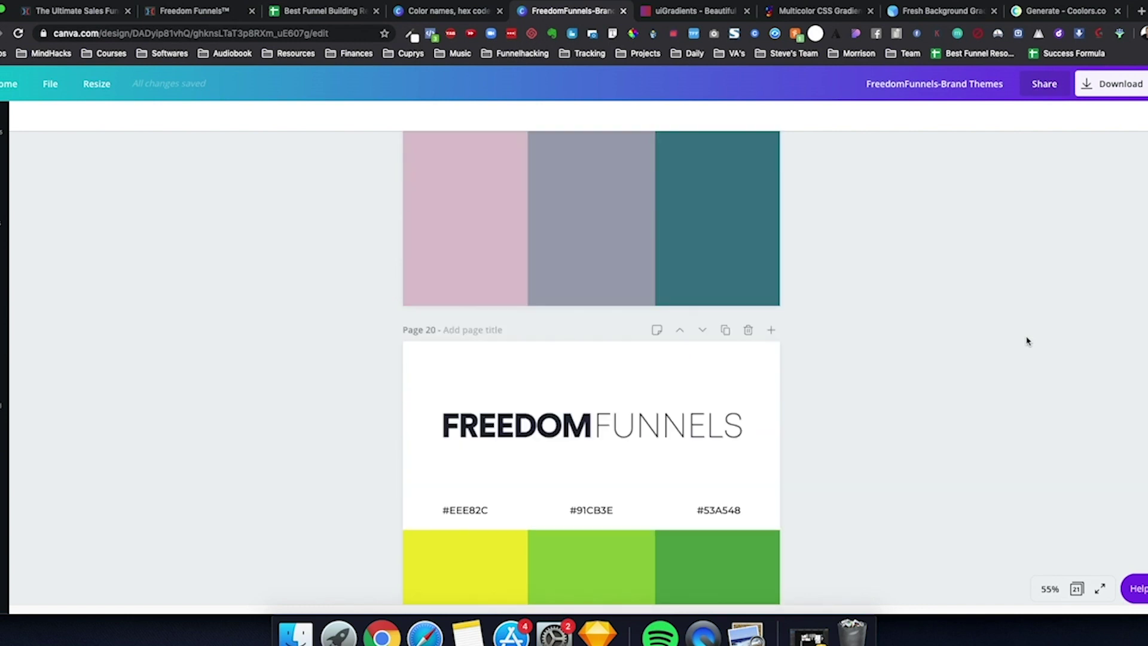
scroll(1028, 341, "up", 5)
scroll(1029, 341, "up", 5)
scroll(1030, 341, "up", 4)
scroll(1030, 341, "up", 4)
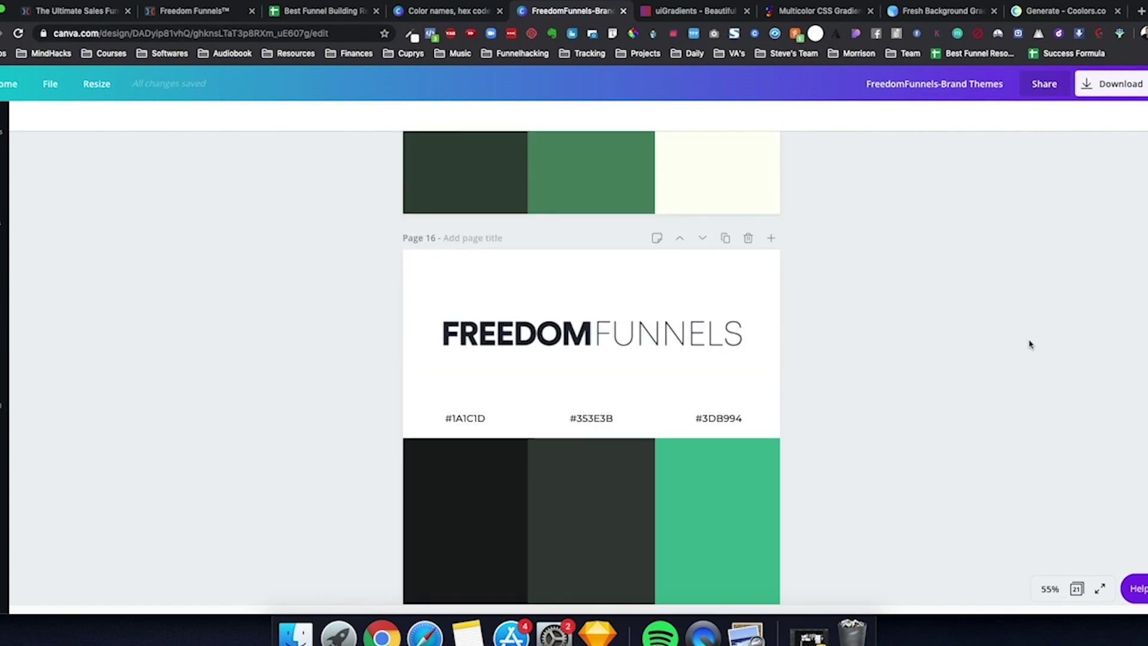
scroll(1030, 341, "up", 3)
scroll(1028, 343, "up", 4)
scroll(1023, 350, "up", 3)
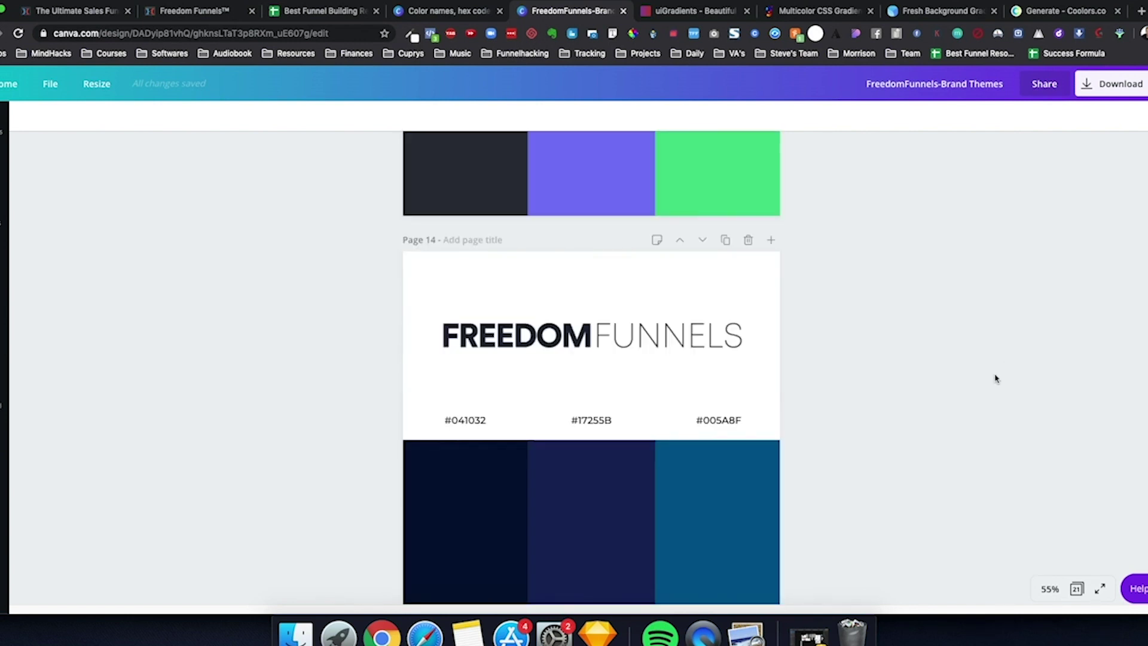
scroll(996, 377, "up", 4)
scroll(1001, 372, "up", 4)
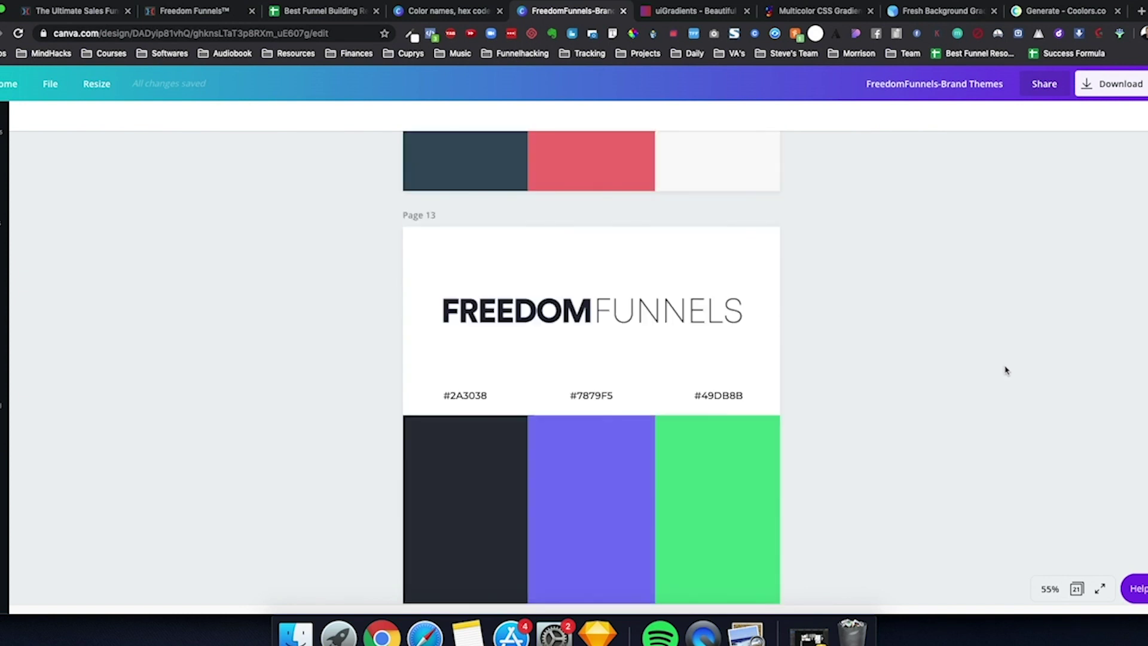
scroll(1004, 370, "up", 3)
scroll(1008, 370, "up", 3)
scroll(1008, 369, "up", 5)
scroll(996, 375, "up", 2)
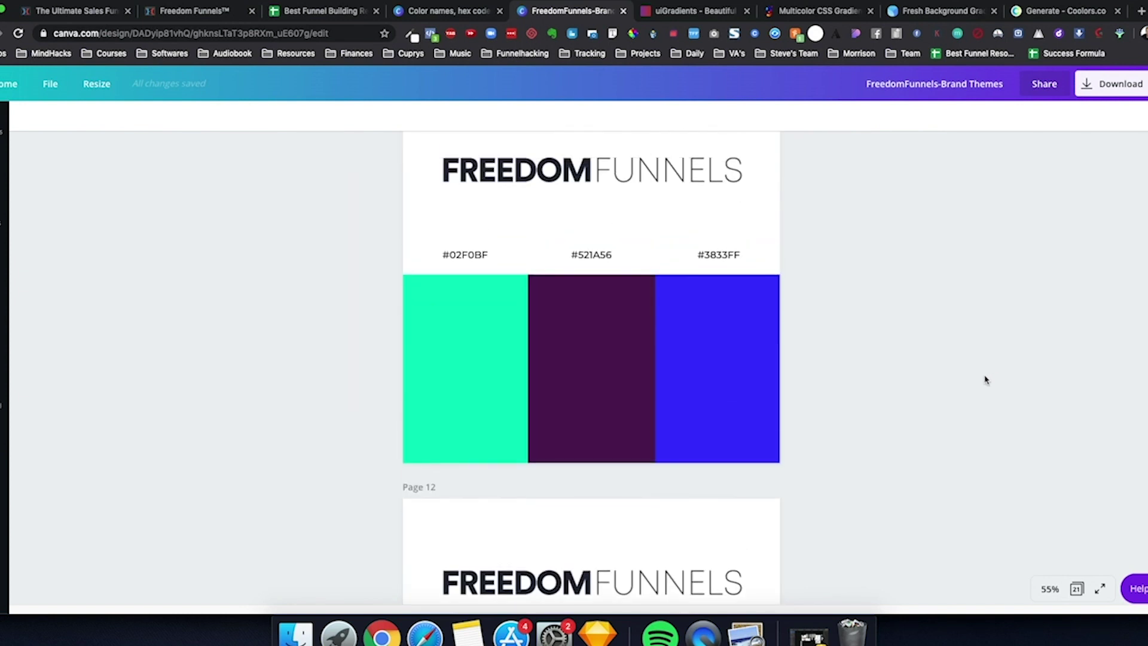
scroll(987, 379, "up", 2)
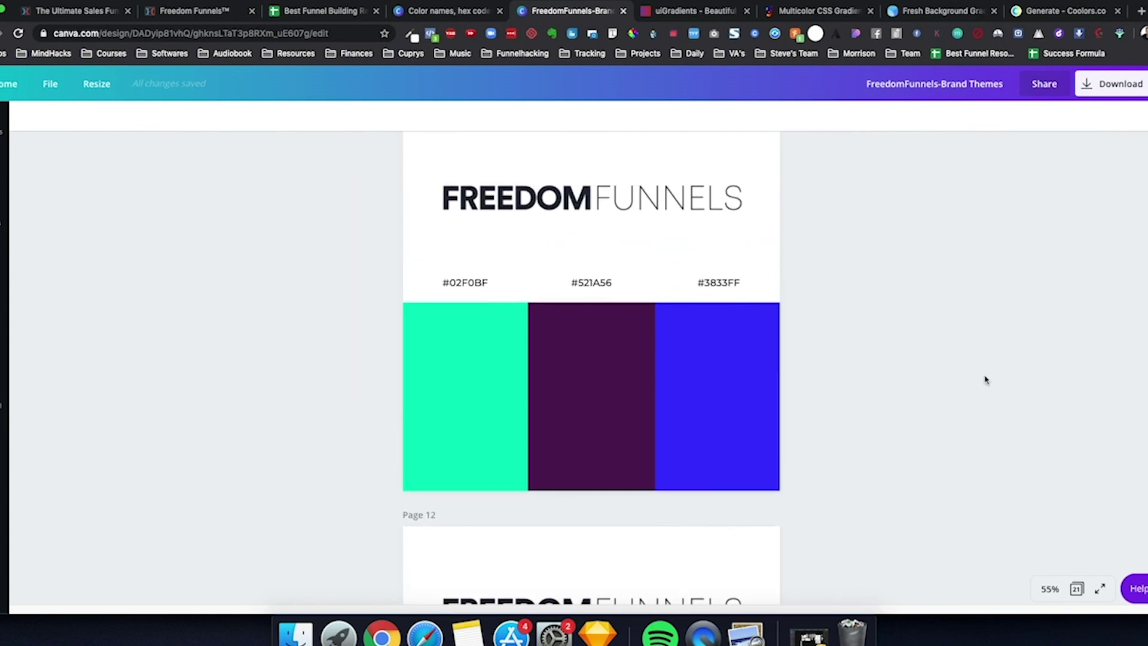
left_click(195, 11)
scroll(398, 179, "down", 5)
scroll(397, 159, "up", 8)
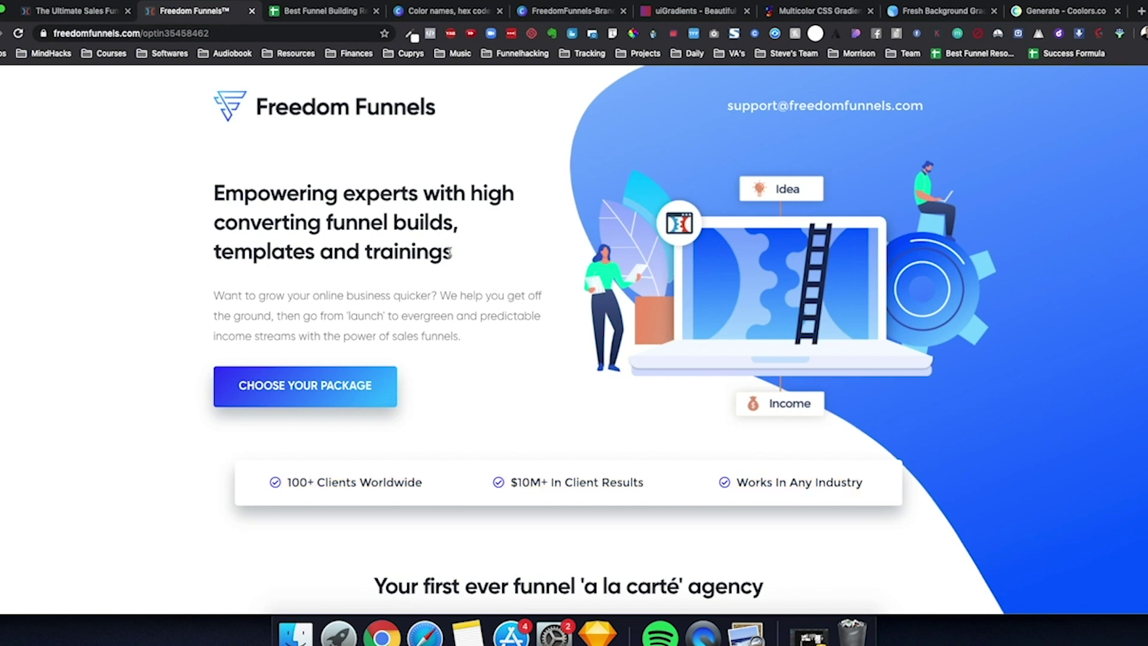
- Browse the Freedom Funnels homepage, return to Canva Colors and bring up link options for Color meanings
triple_click(451, 254)
left_click(162, 185)
scroll(150, 200, "down", 15)
scroll(151, 200, "down", 8)
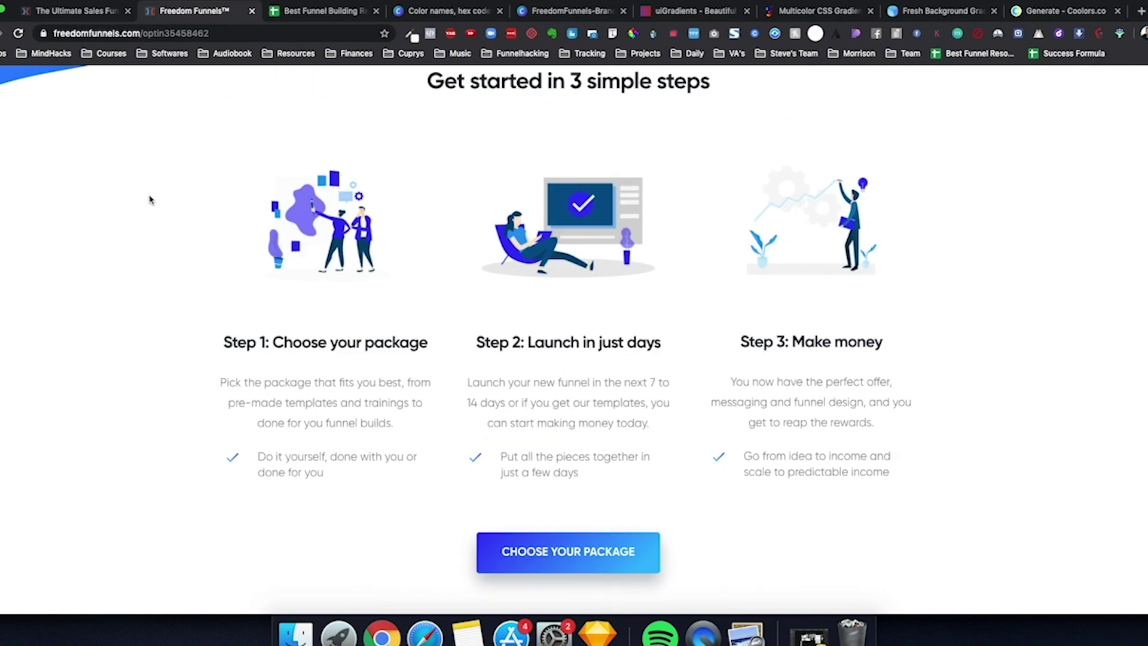
scroll(151, 200, "down", 10)
scroll(152, 199, "down", 10)
scroll(152, 200, "down", 10)
scroll(136, 215, "down", 8)
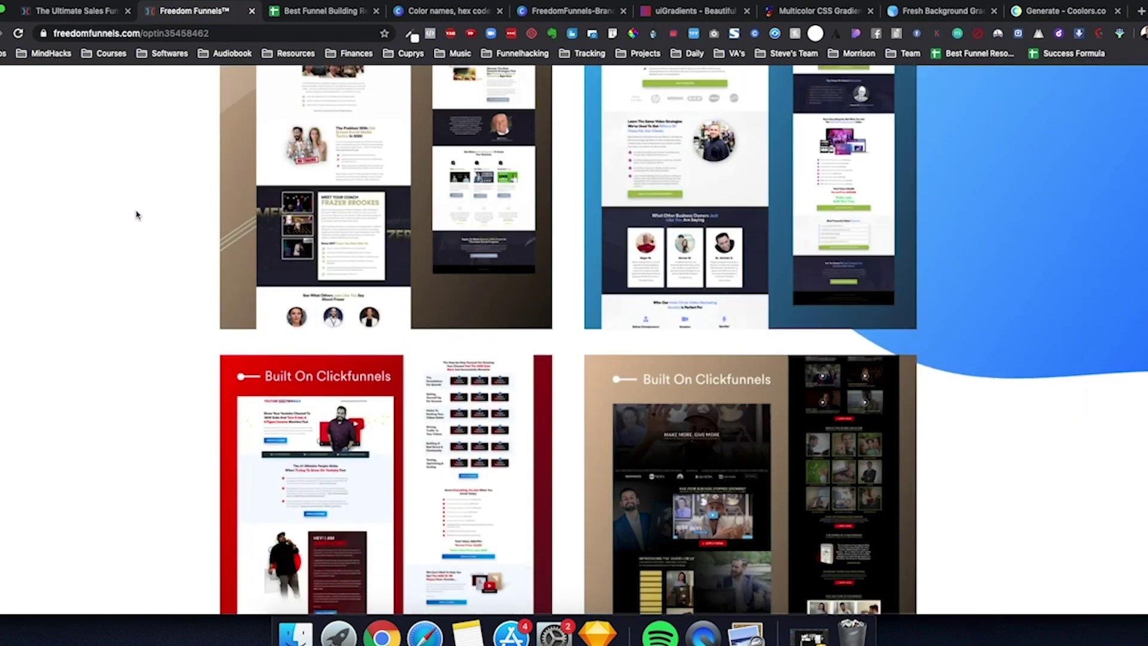
scroll(136, 214, "down", 10)
scroll(216, 216, "up", 8)
scroll(215, 216, "up", 8)
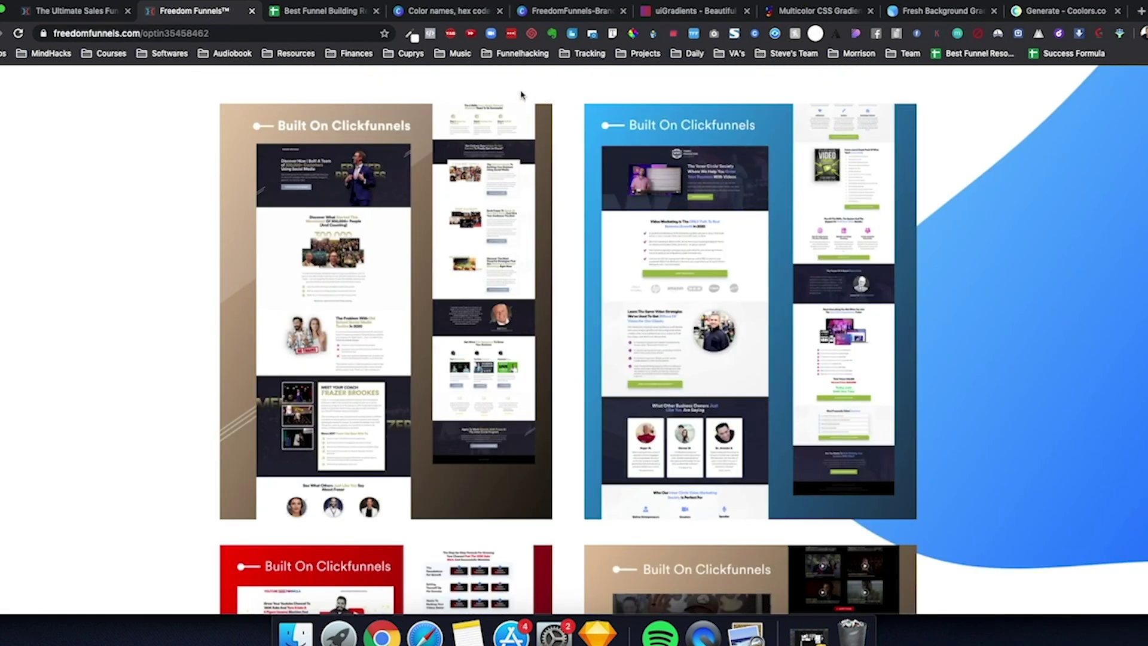
left_click(431, 13)
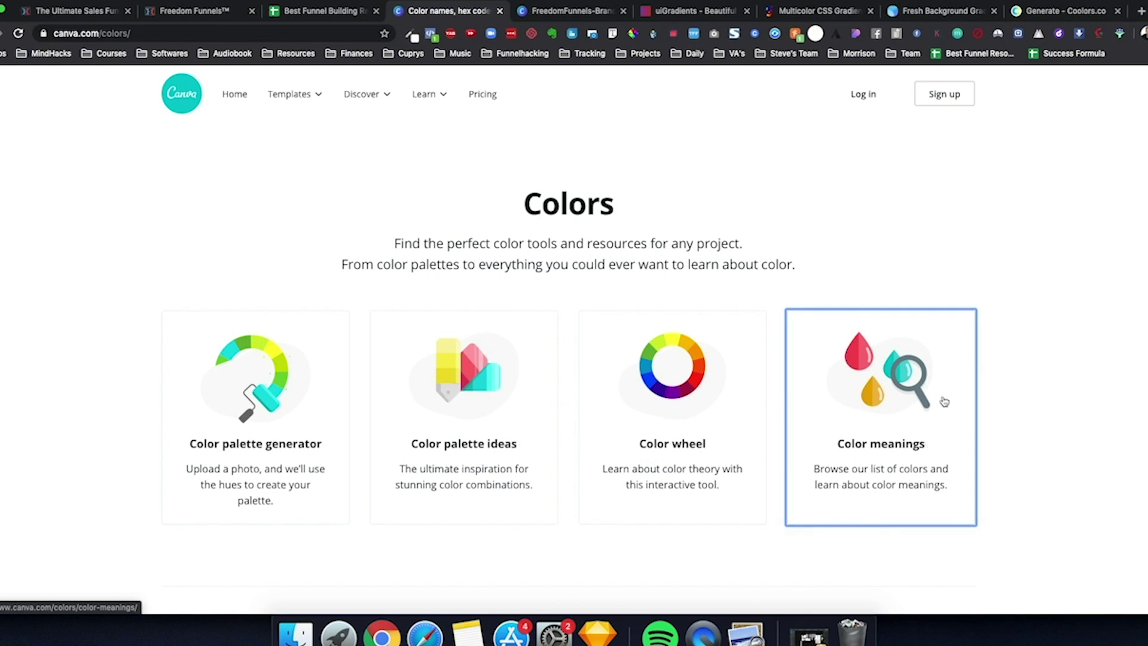
right_click(924, 373)
- Open Color meanings in a new tab and go to the Blue meaning page
left_click(969, 373)
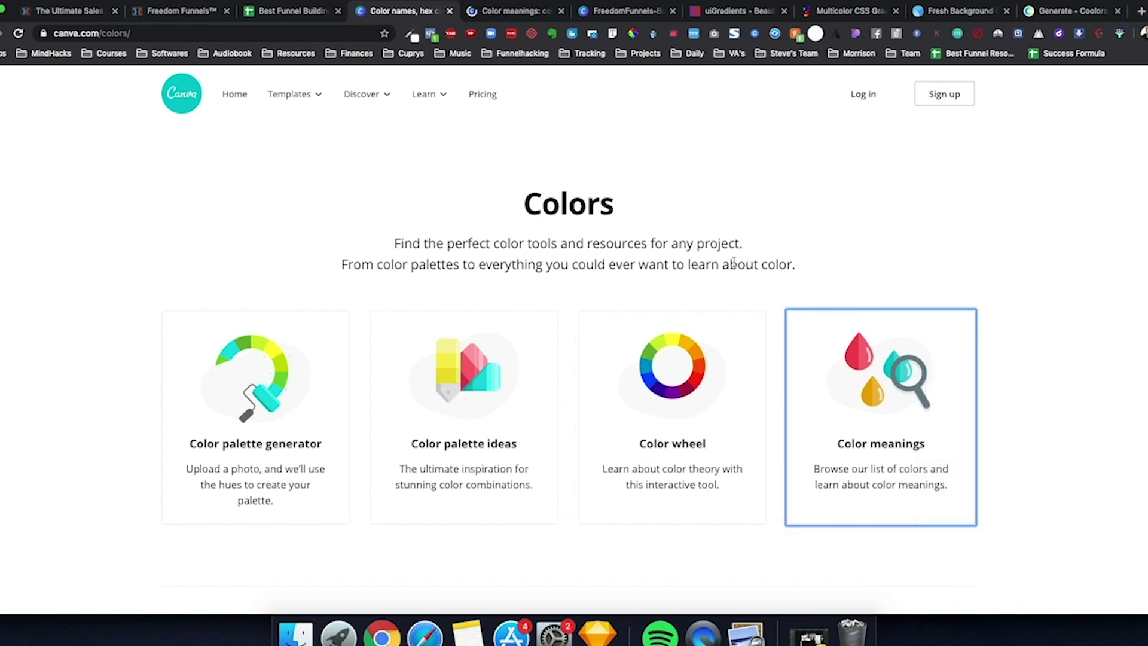
left_click(521, 11)
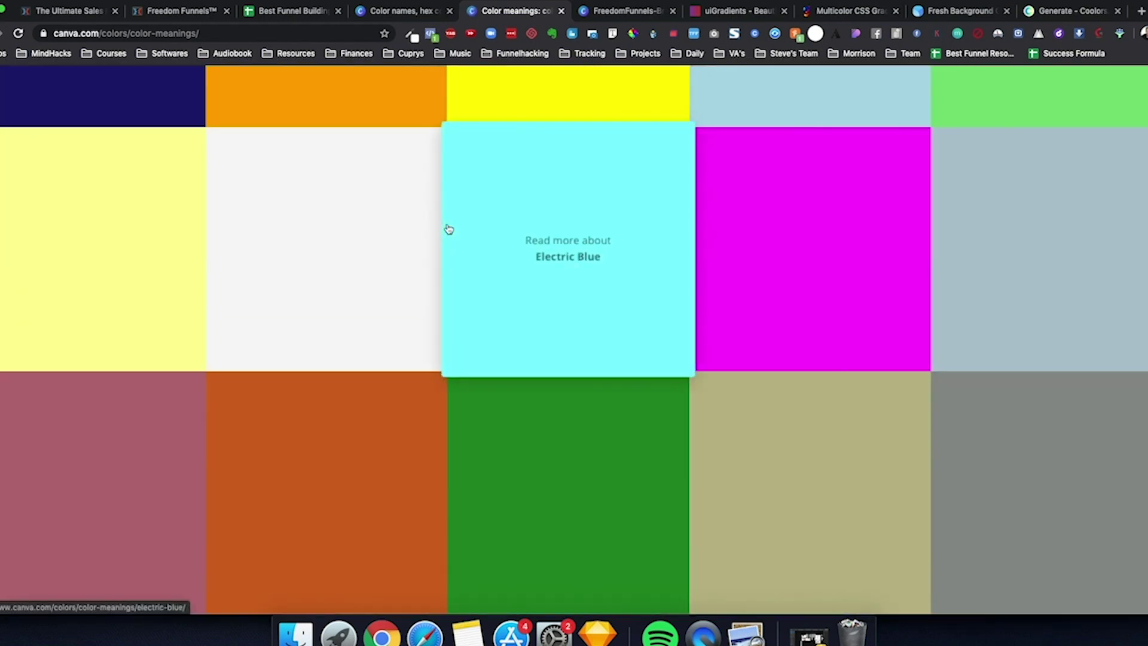
scroll(448, 230, "down", 5)
scroll(507, 360, "down", 5)
scroll(507, 359, "down", 5)
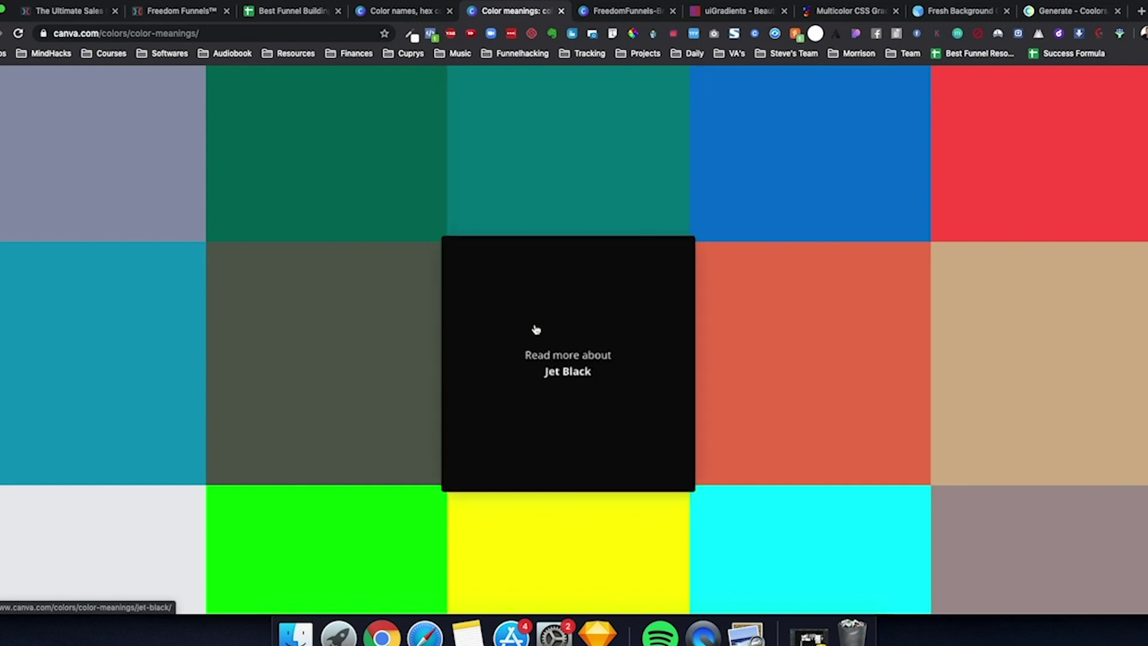
scroll(521, 331, "down", 5)
scroll(517, 336, "down", 5)
scroll(517, 336, "down", 3)
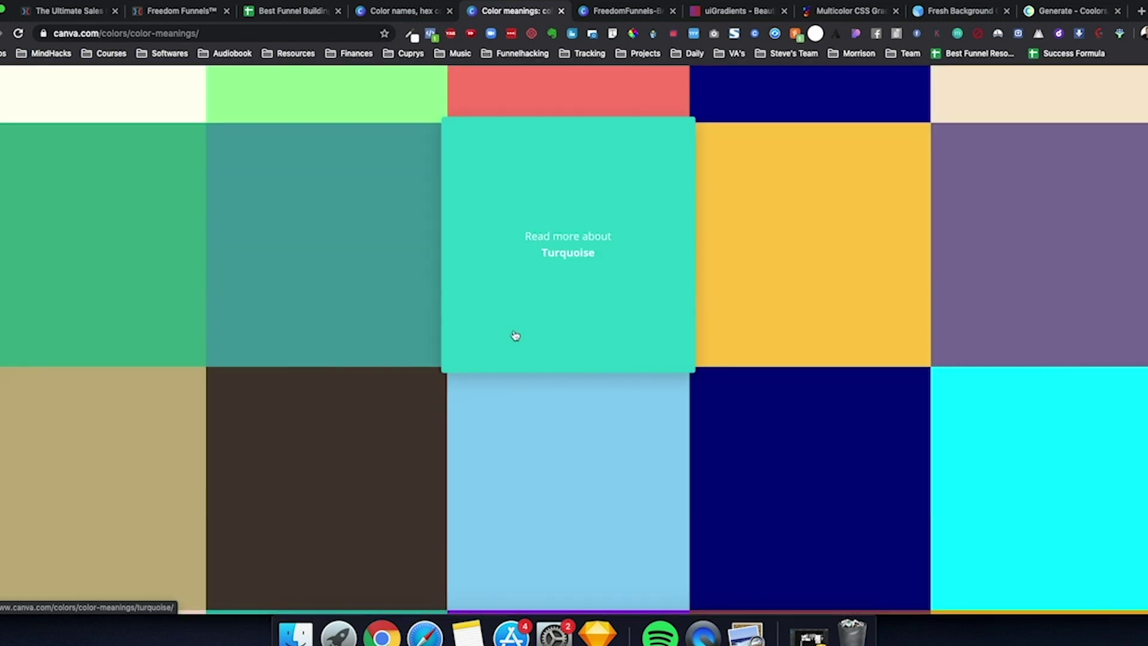
scroll(516, 335, "down", 5)
scroll(511, 337, "down", 3)
scroll(507, 338, "down", 5)
scroll(506, 338, "down", 5)
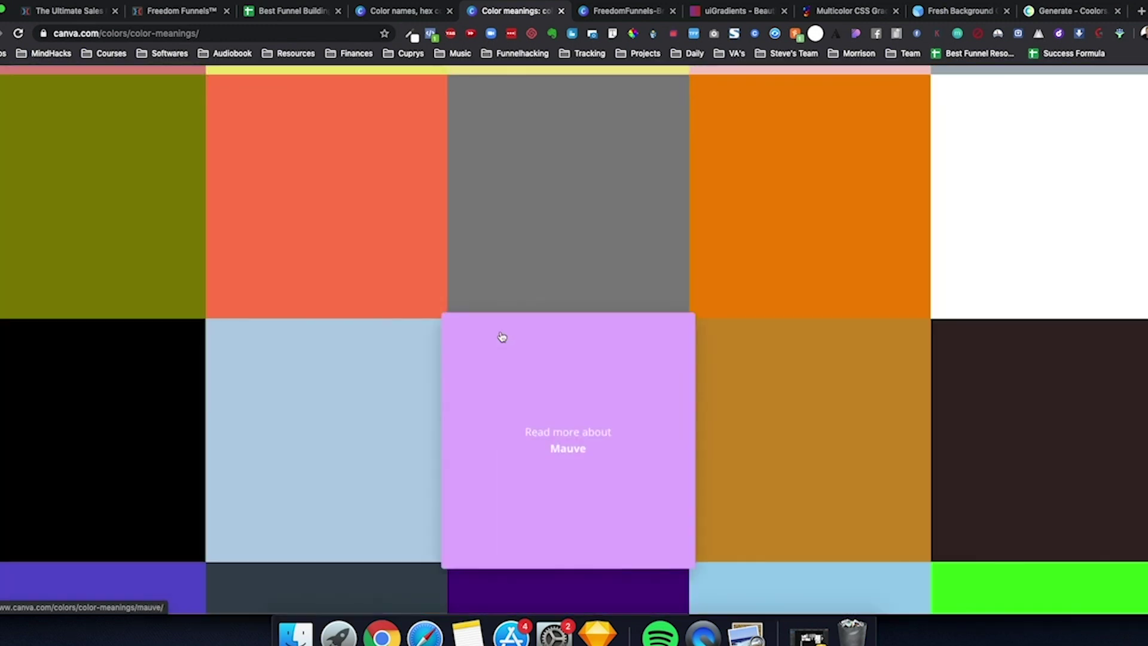
scroll(505, 338, "down", 5)
scroll(502, 338, "down", 5)
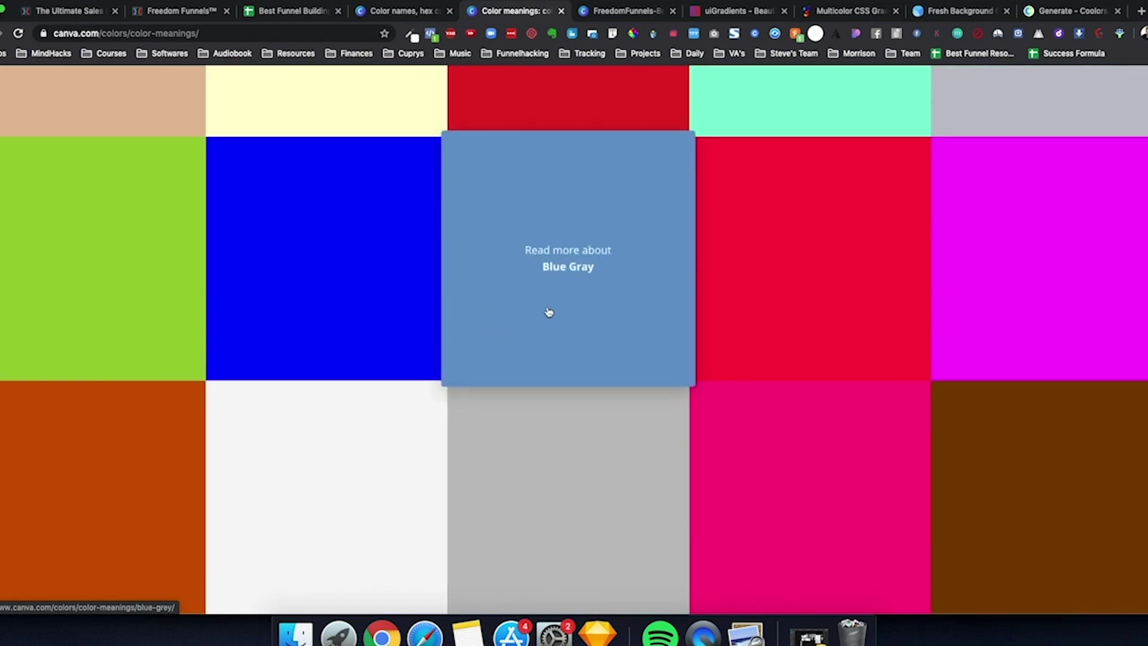
left_click(244, 231)
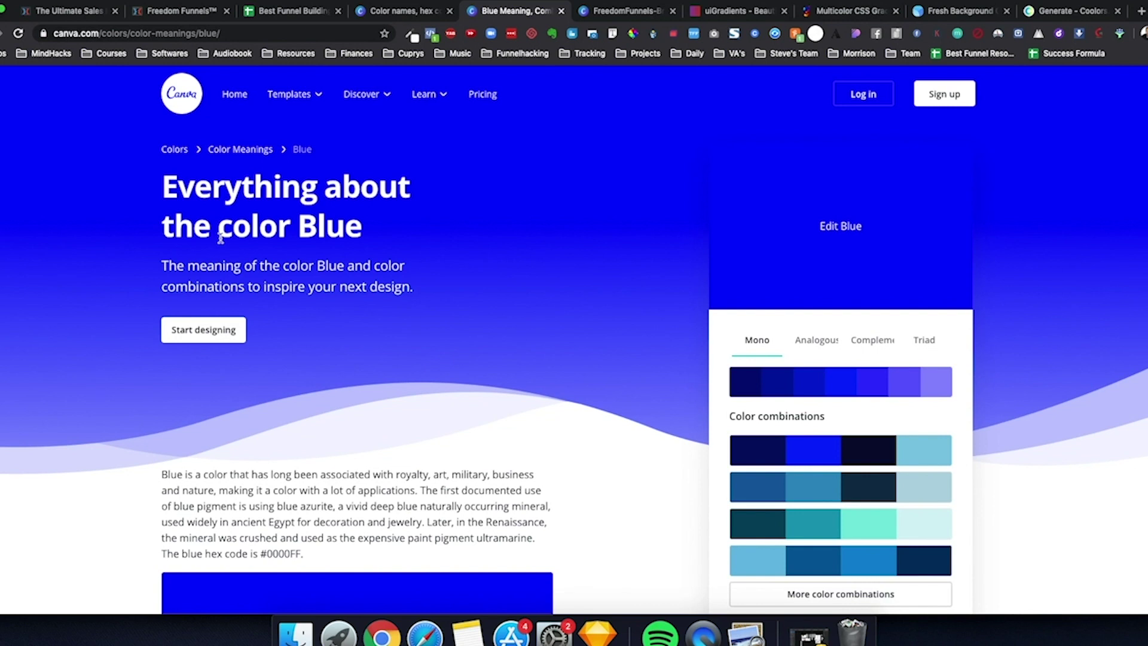
scroll(235, 423, "down", 4)
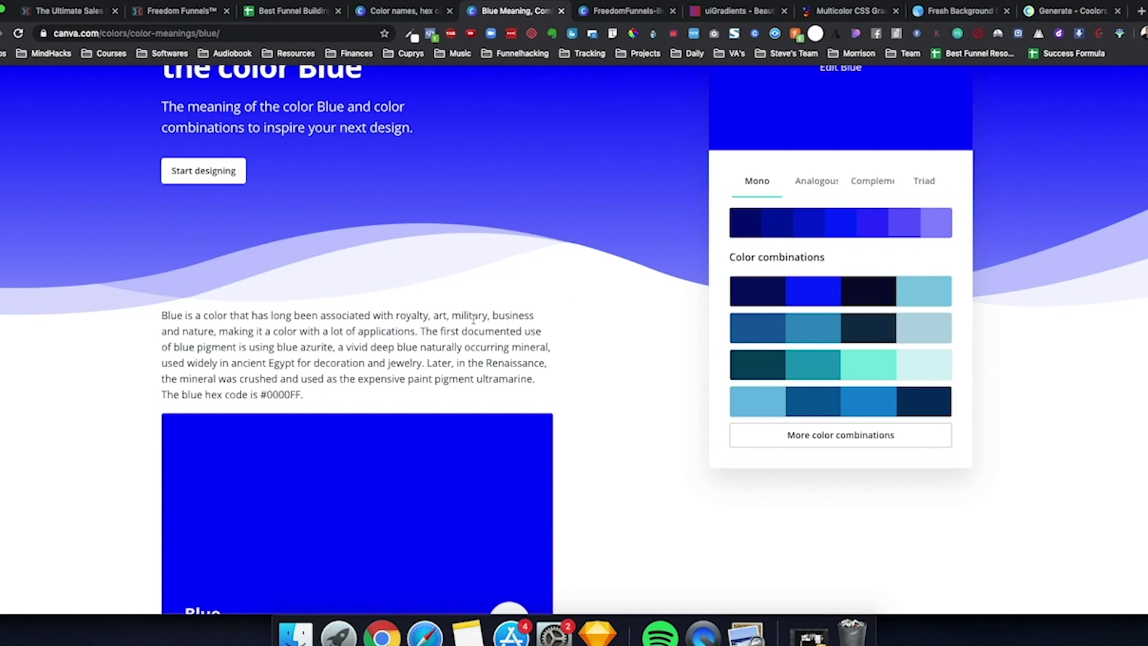
scroll(459, 266, "down", 8)
scroll(460, 266, "down", 5)
scroll(460, 265, "down", 5)
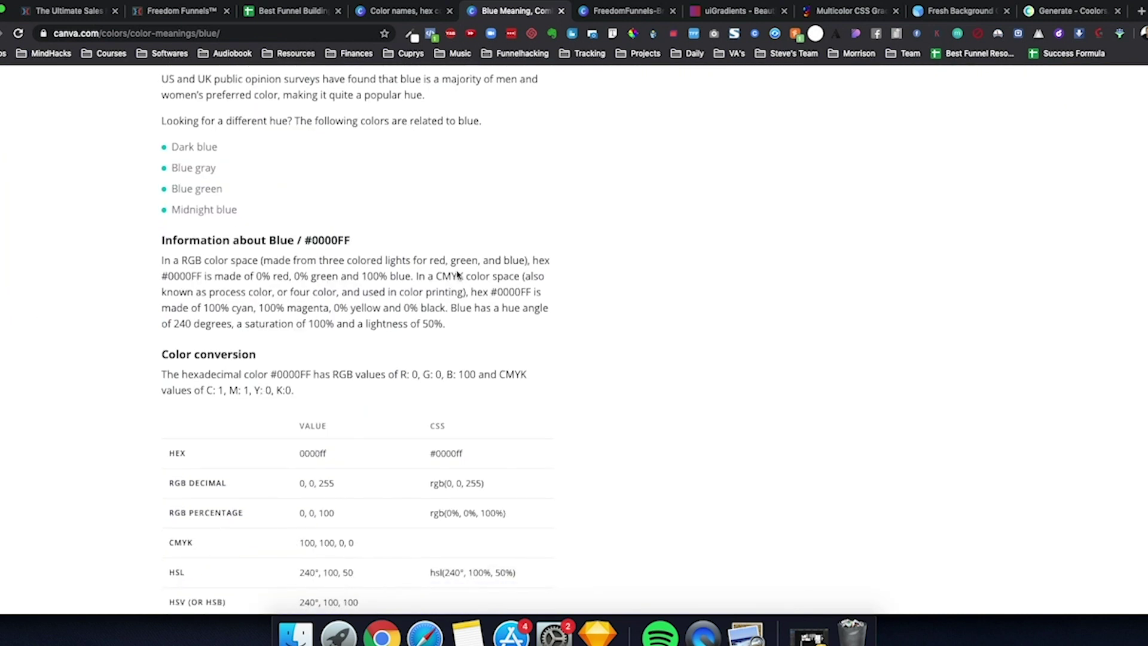
scroll(456, 268, "down", 3)
scroll(456, 268, "down", 8)
scroll(456, 269, "up", 15)
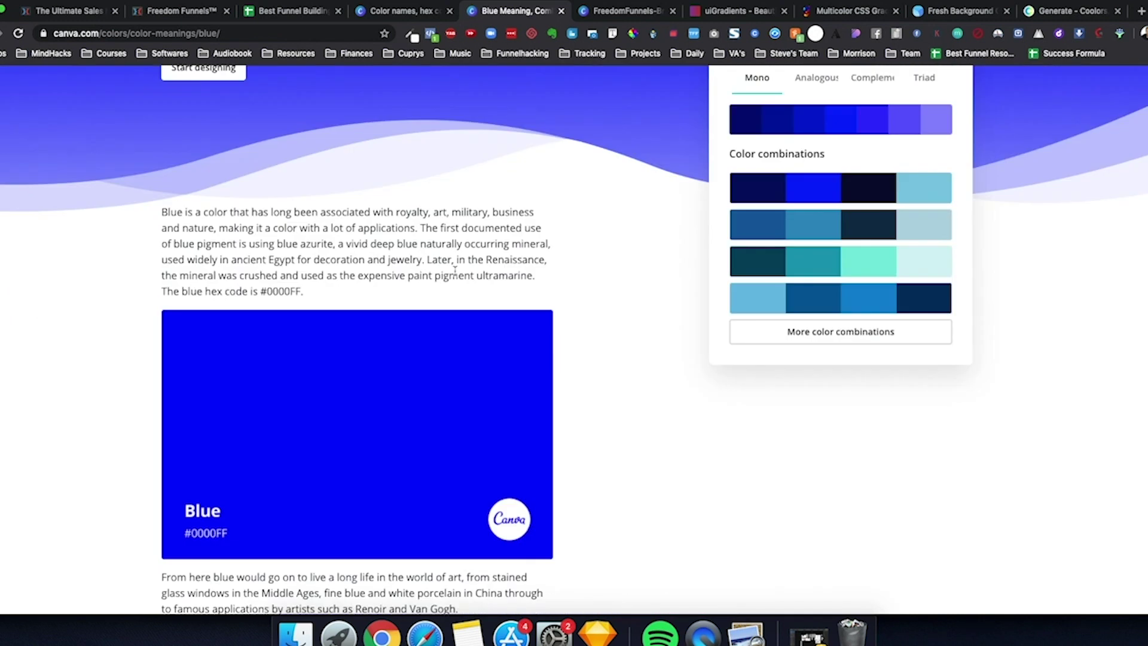
scroll(457, 268, "up", 8)
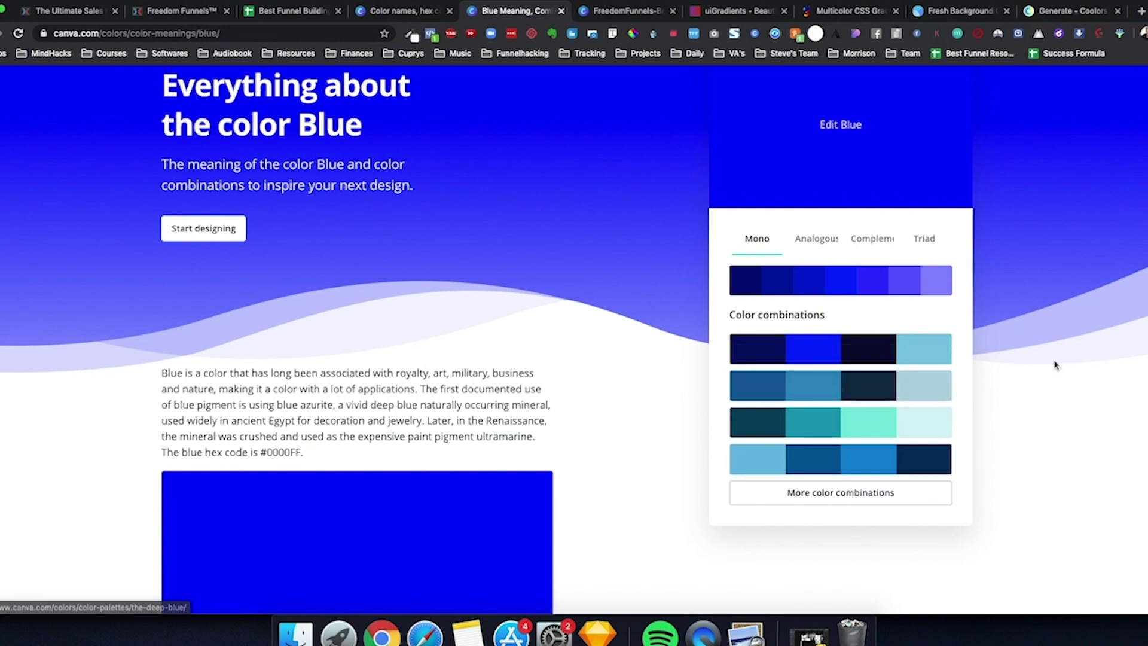
- Show more color combinations that include blue
left_click(879, 488)
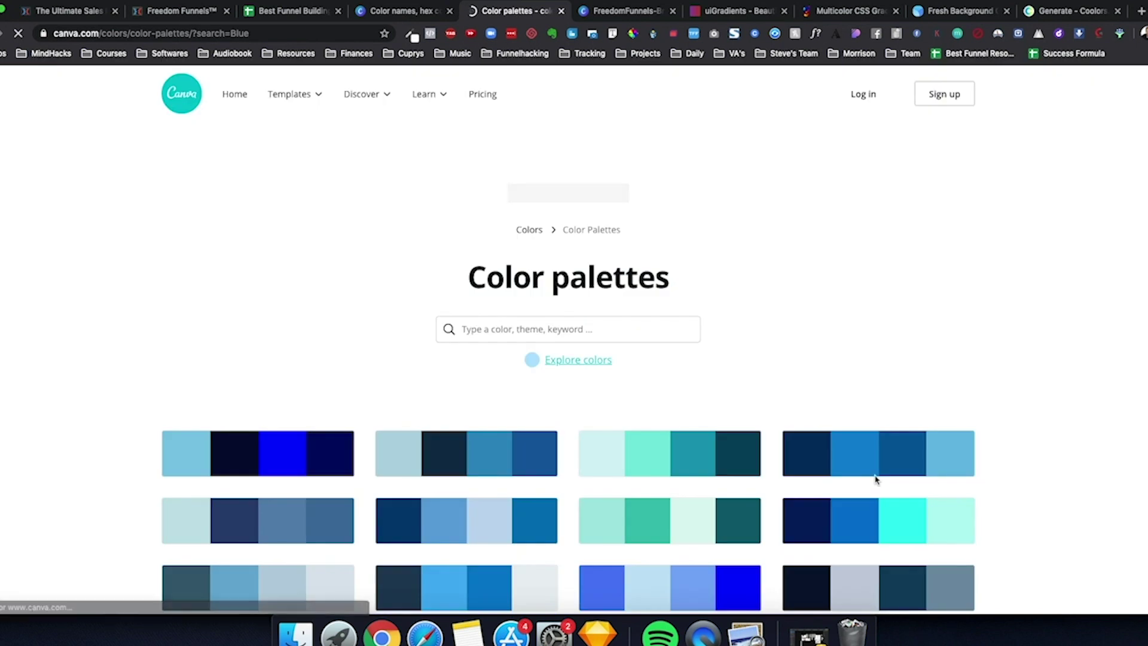
scroll(871, 474, "down", 5)
scroll(871, 474, "up", 5)
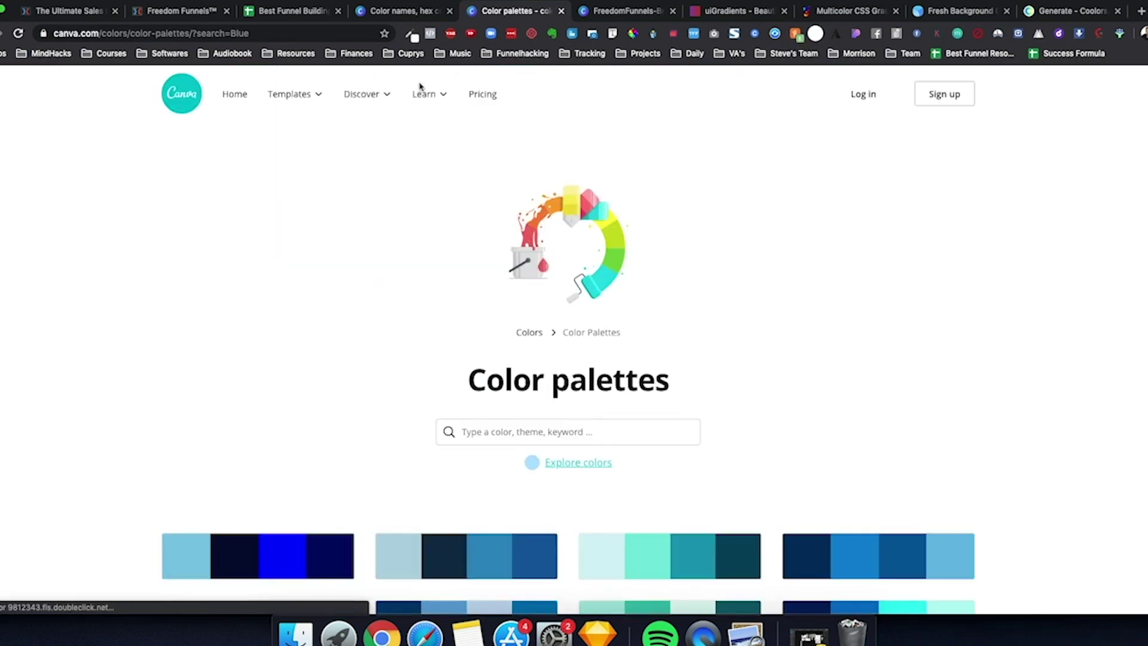
- Return to the blue palette results and page through more blue palettes
left_click(402, 10)
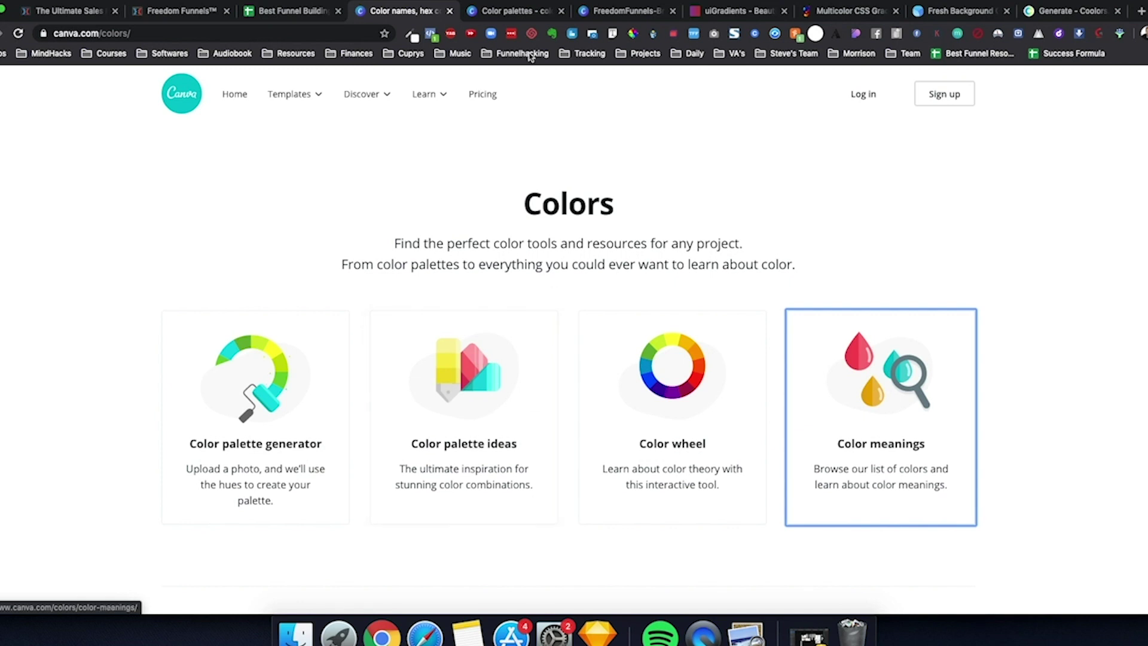
left_click(516, 11)
scroll(793, 275, "down", 4)
scroll(793, 274, "down", 10)
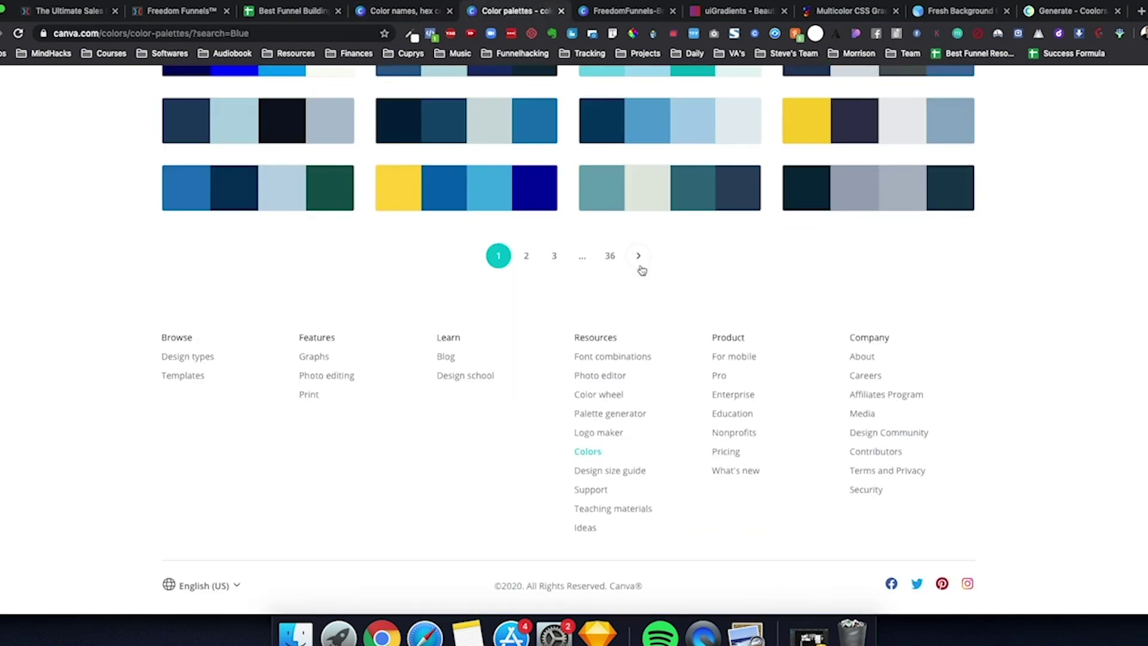
left_click(610, 255)
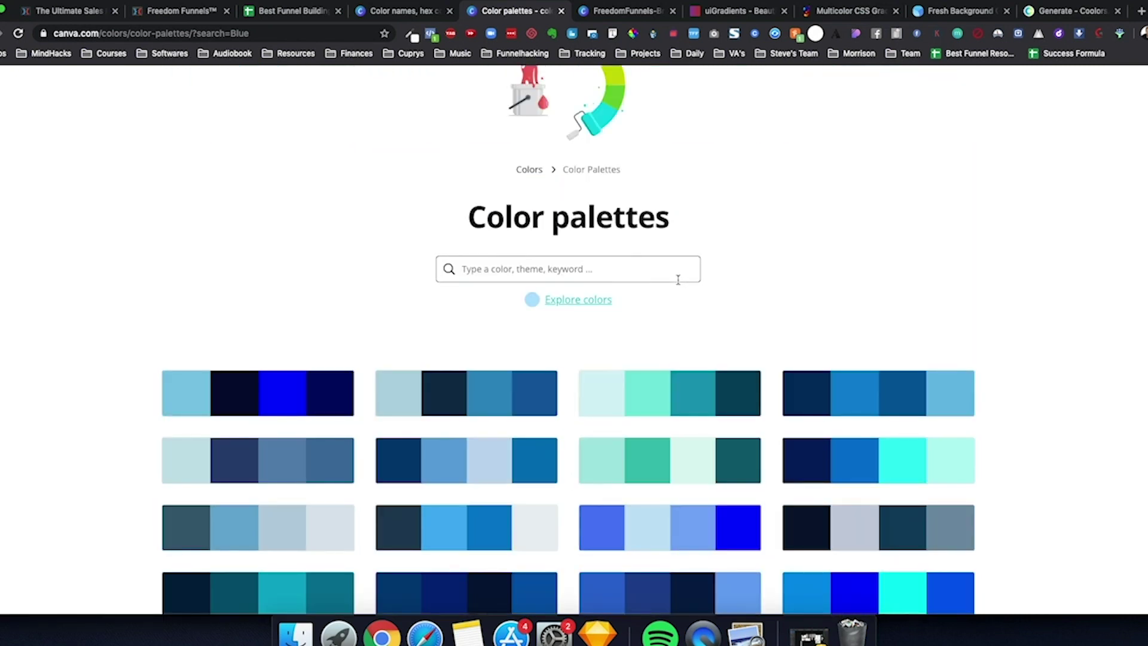
scroll(678, 283, "down", 2)
scroll(628, 287, "up", 2)
- Visit the Explore colors page, then switch back to the Colors overview tab
left_click(562, 289)
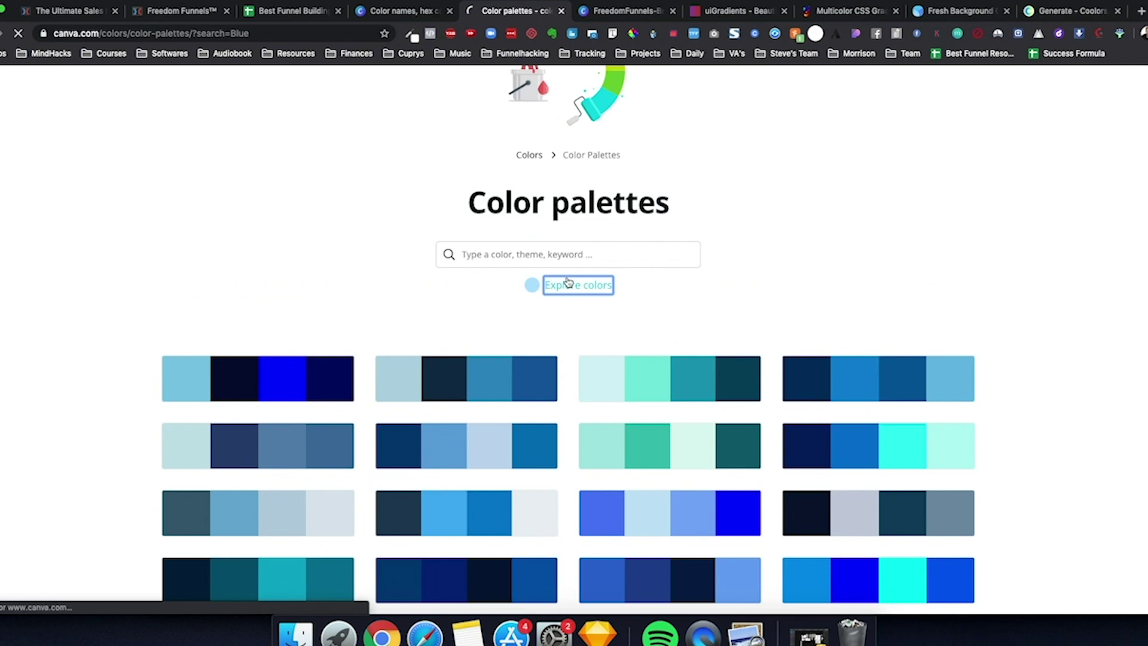
left_click(538, 306)
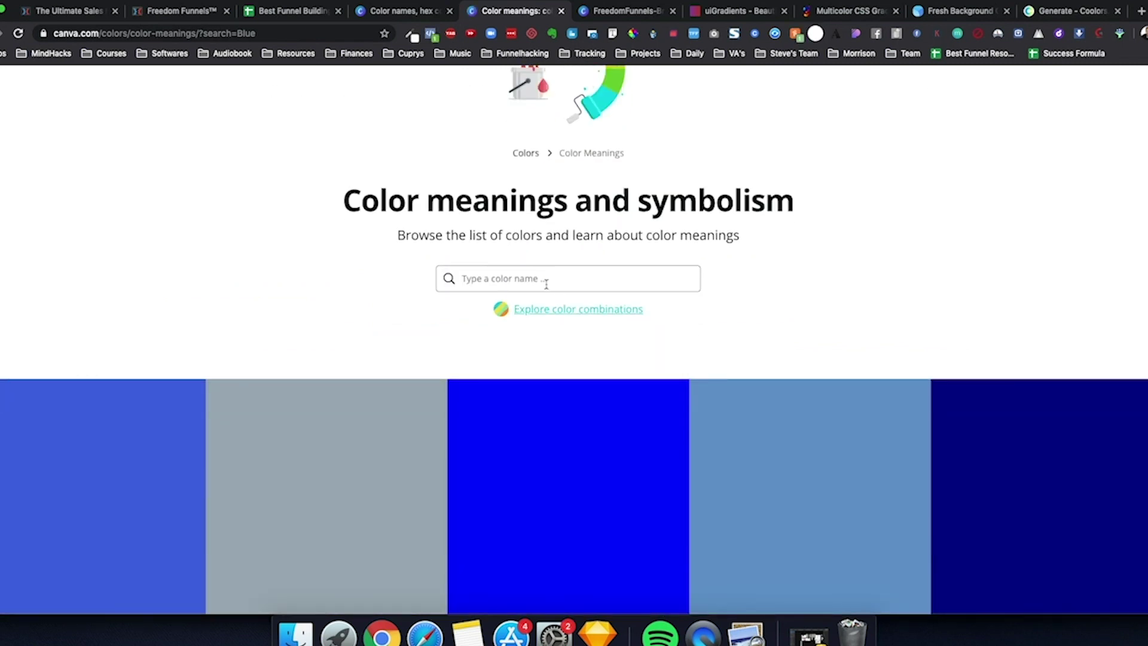
scroll(632, 296, "down", 5)
scroll(632, 296, "up", 5)
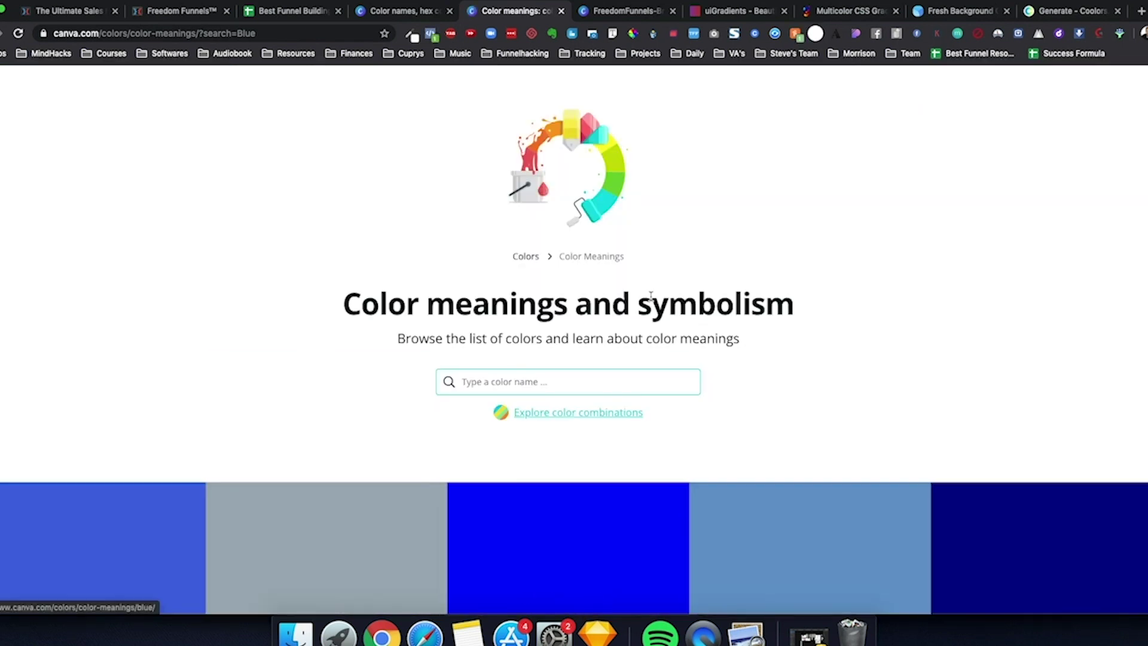
scroll(650, 312, "up", 3)
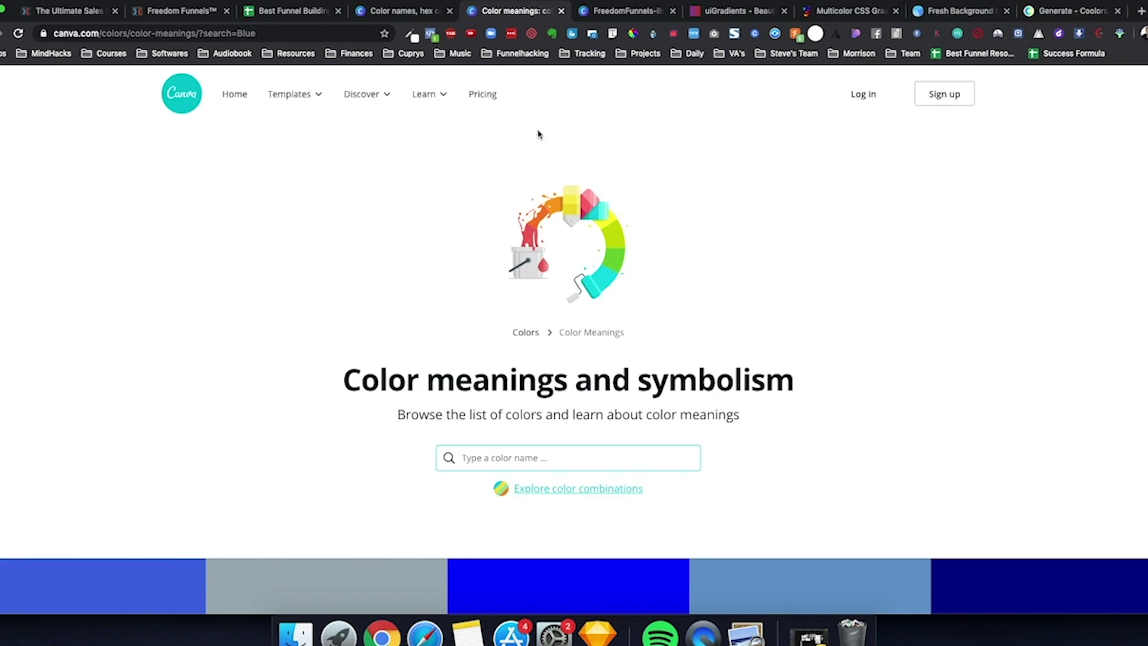
left_click(403, 11)
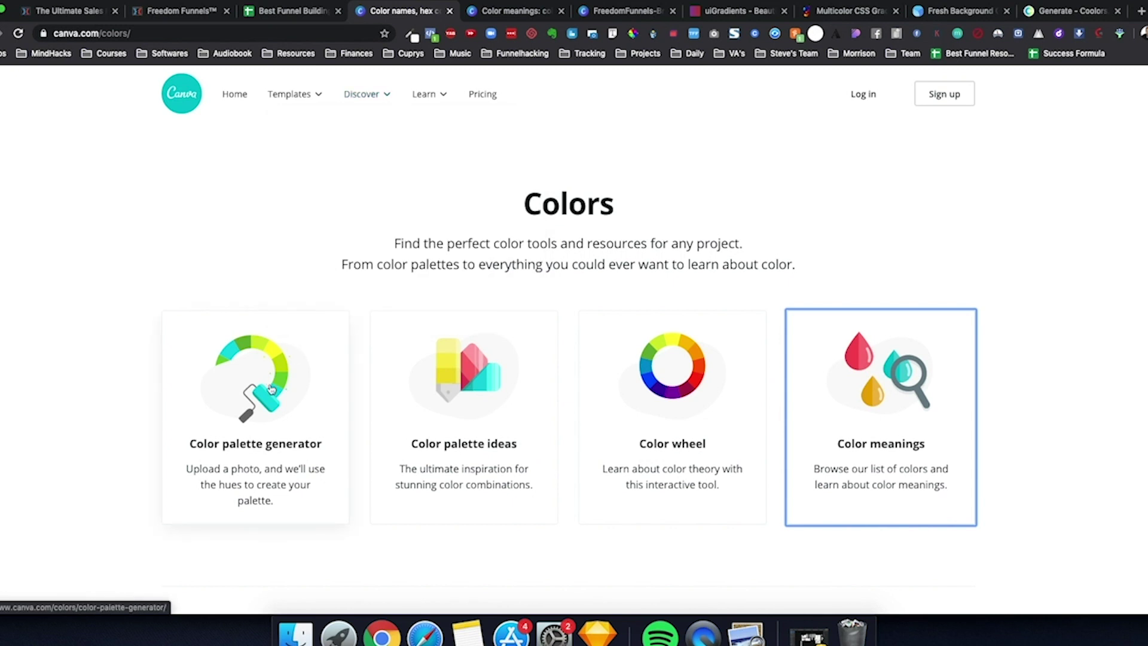
- Open the color palette generator and extract a palette from the daisy demo image
left_click(426, 408)
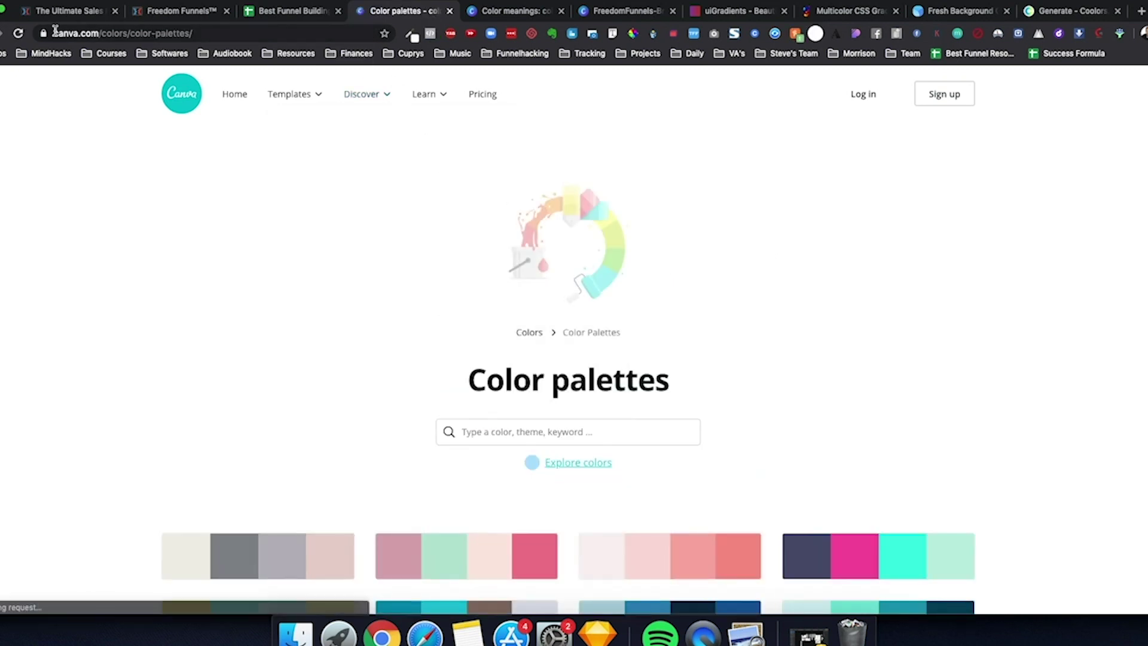
key("alt+Left")
left_click(254, 386)
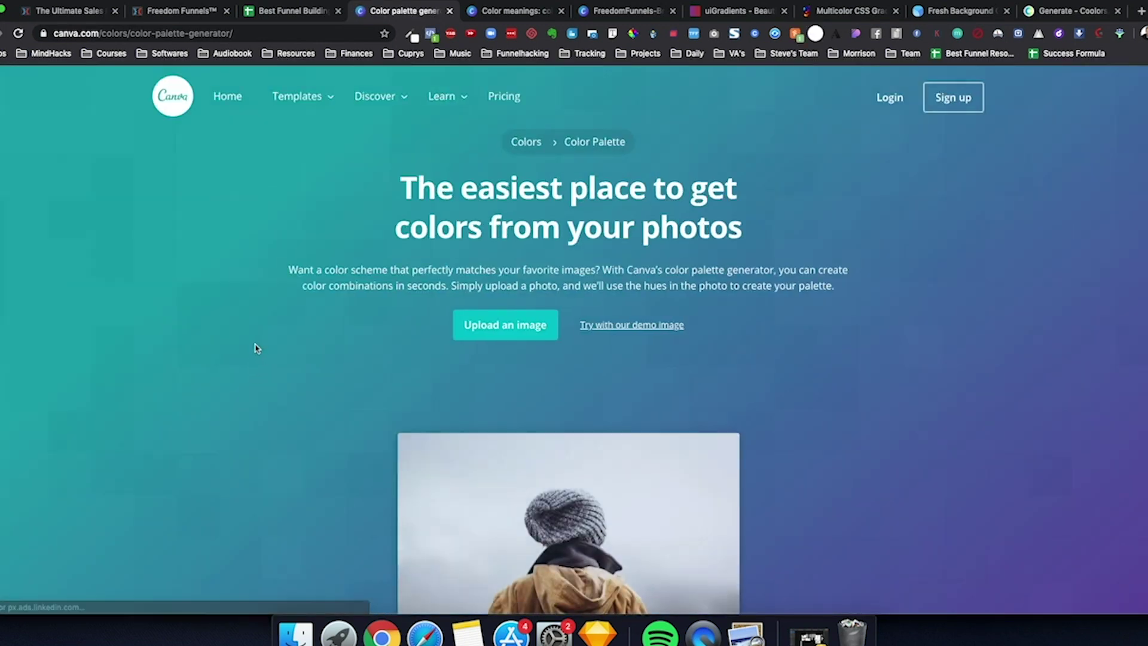
scroll(374, 368, "down", 8)
scroll(370, 366, "up", 3)
scroll(370, 366, "up", 3)
scroll(363, 368, "down", 3)
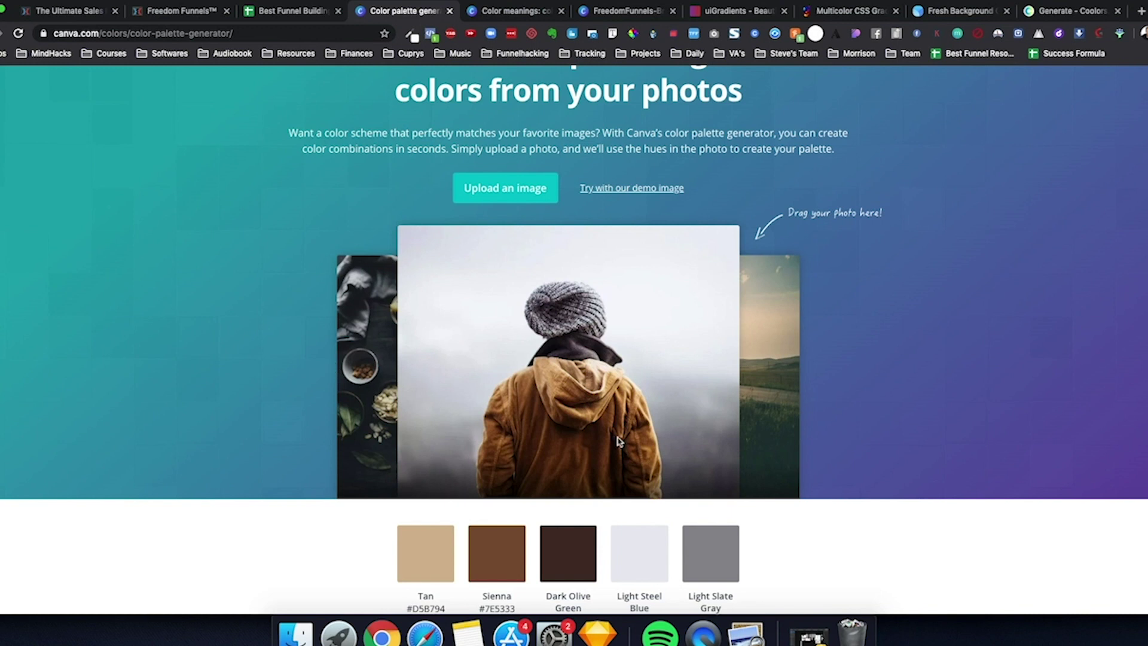
scroll(646, 408, "down", 1)
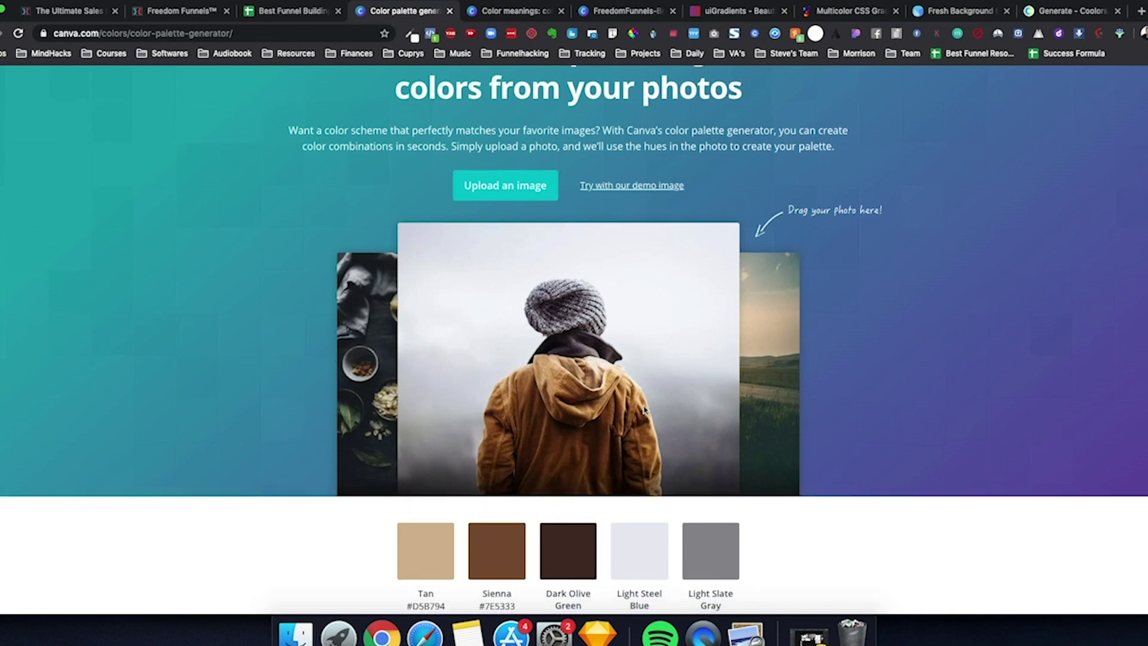
left_click(632, 185)
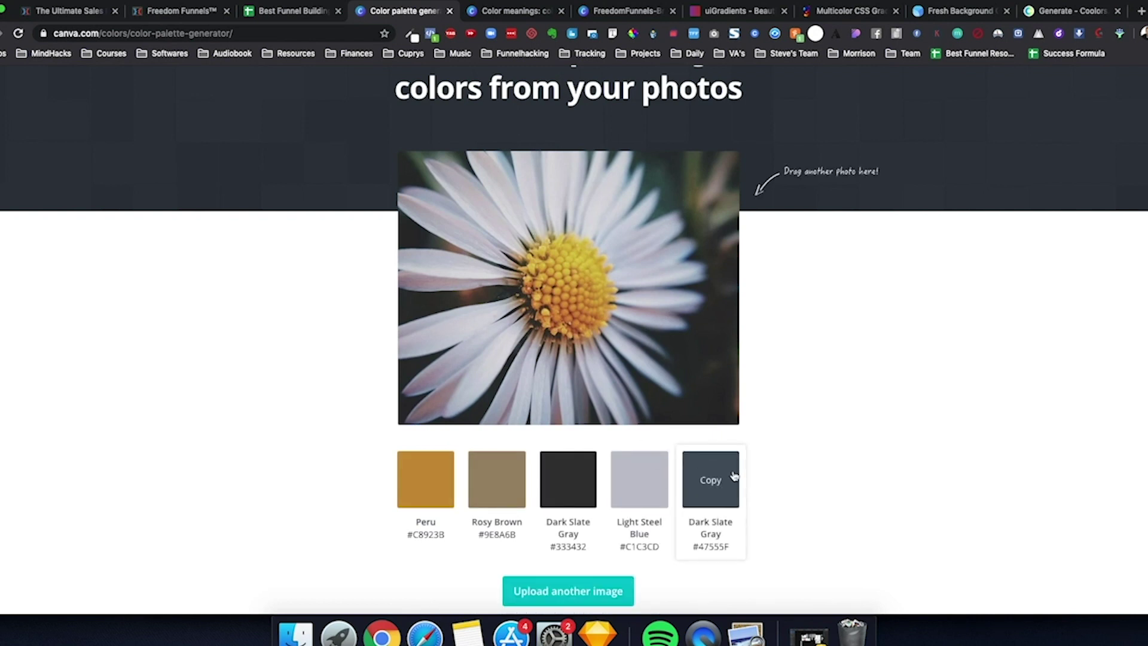
scroll(456, 480, "down", 4)
scroll(346, 472, "up", 4)
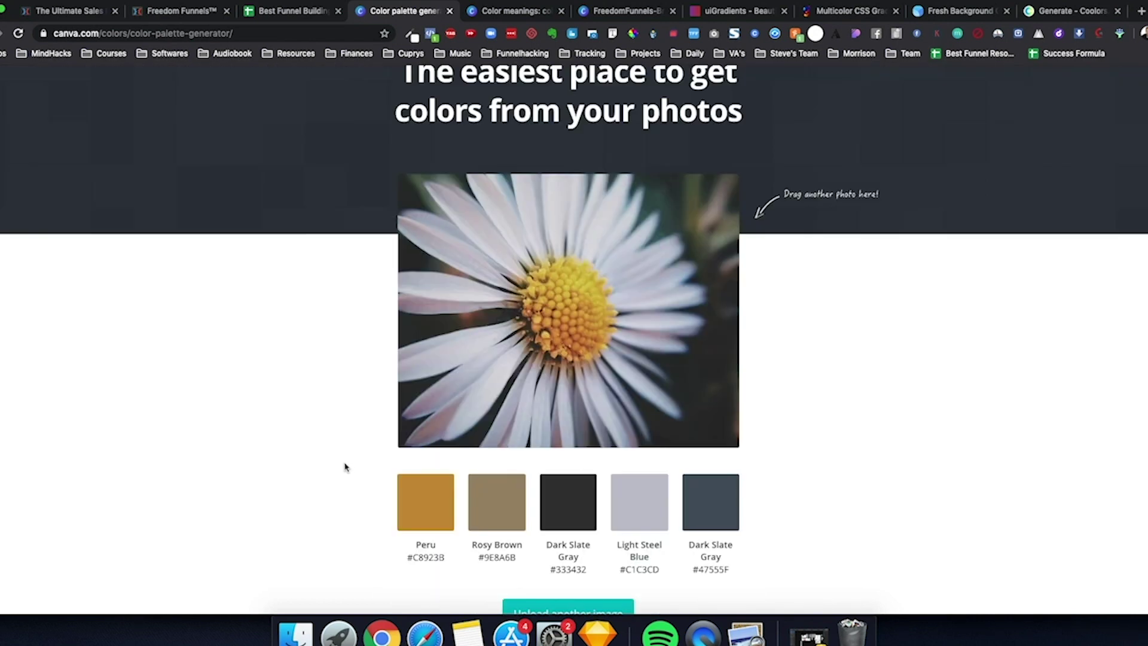
scroll(347, 464, "down", 1)
- Upload 'Untitled design (10) 22.png' to generate a blue palette from the portrait photo
left_click(567, 579)
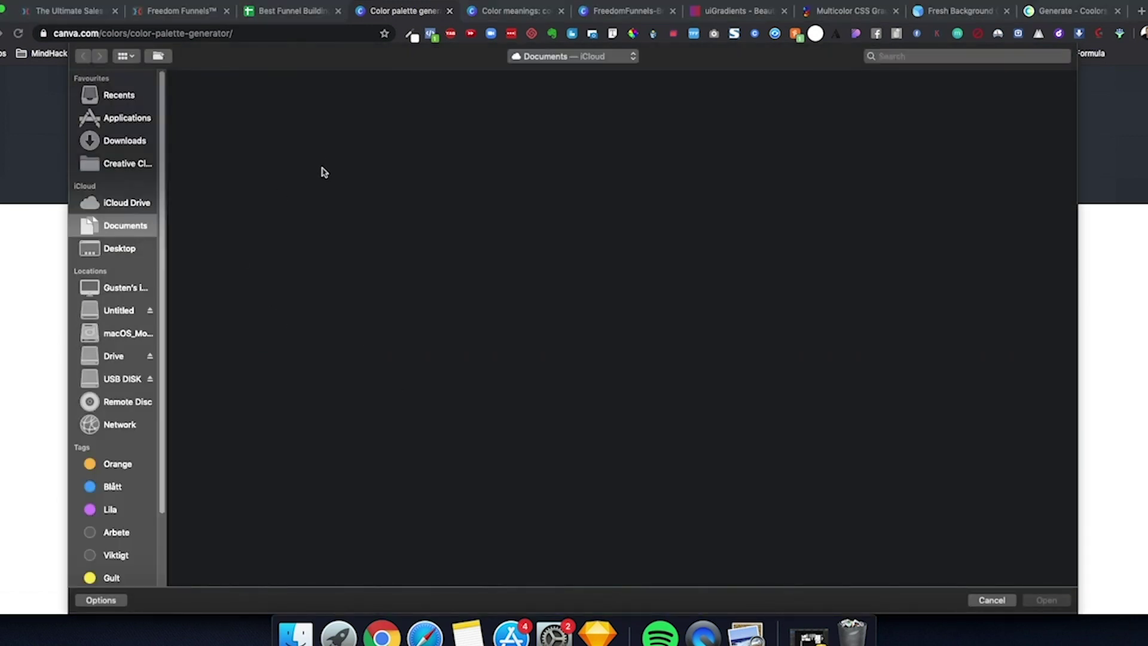
left_click(210, 184)
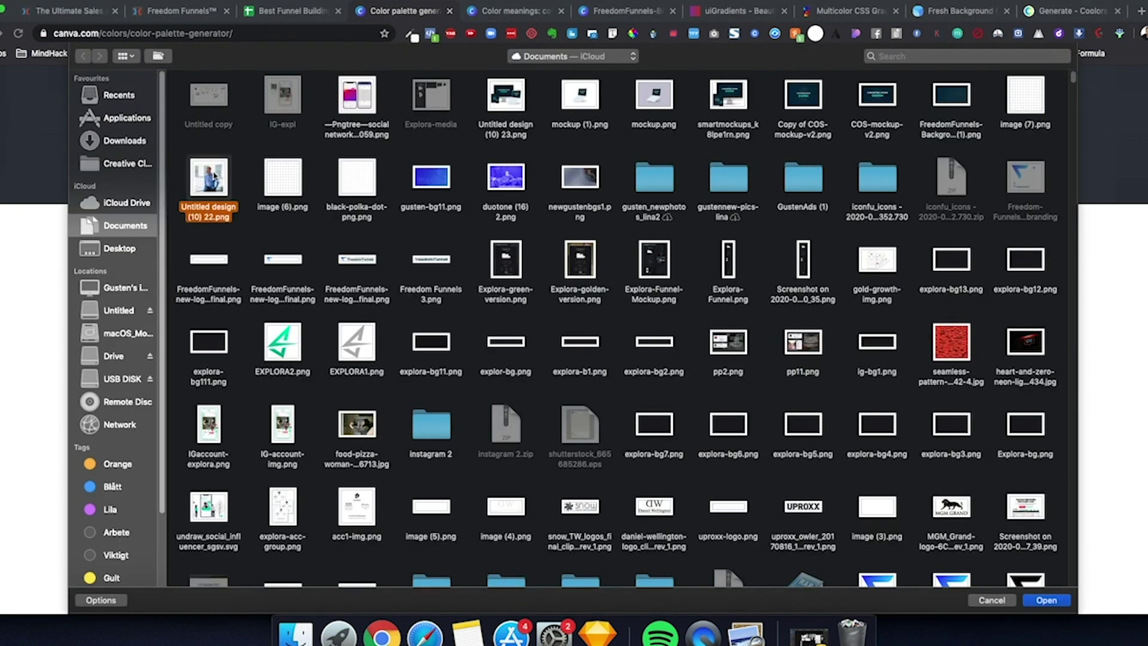
double_click(210, 184)
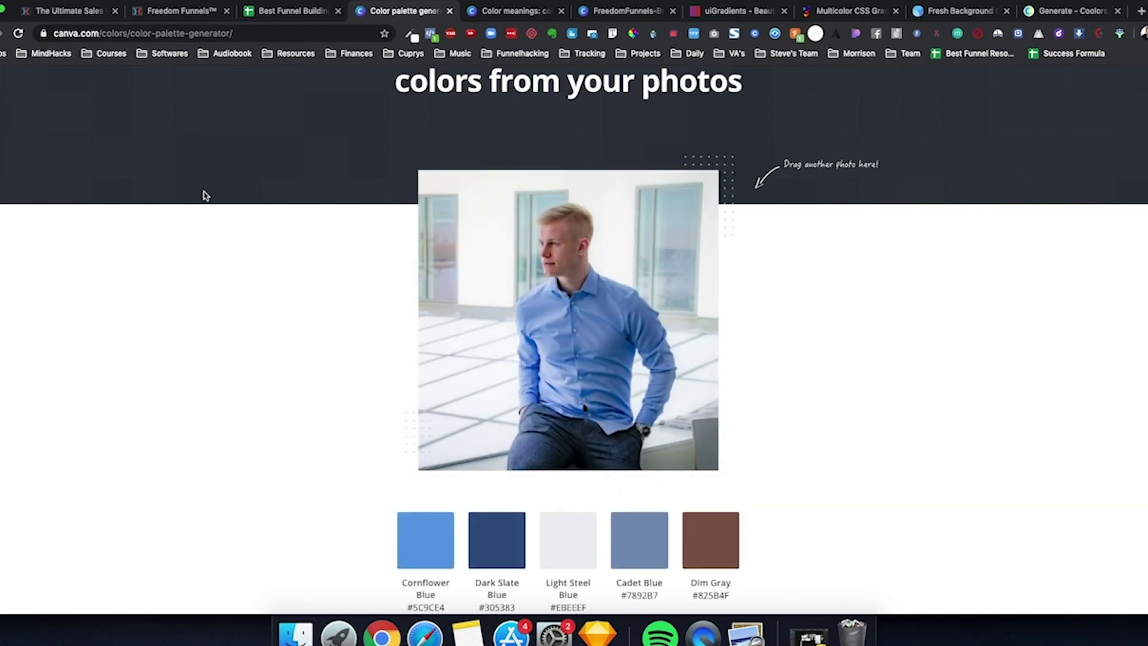
scroll(204, 195, "down", 4)
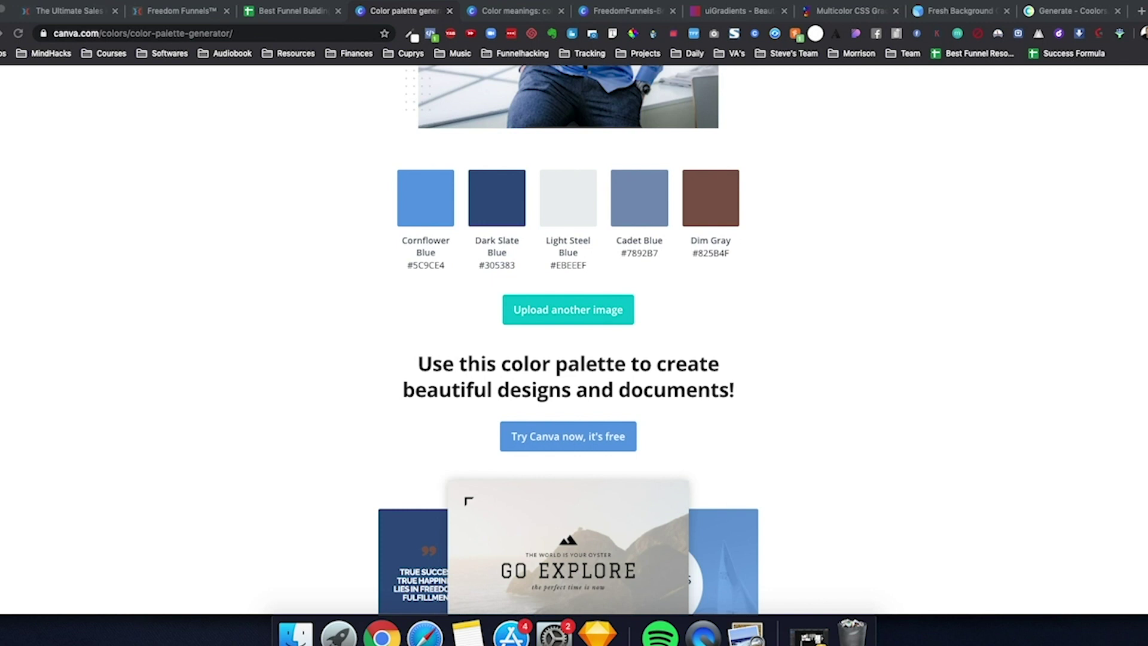
- Compare the generated photo palette with the Freedom Funnels brand colors in the Brand Kit
left_click_drag(404, 11, 471, 11)
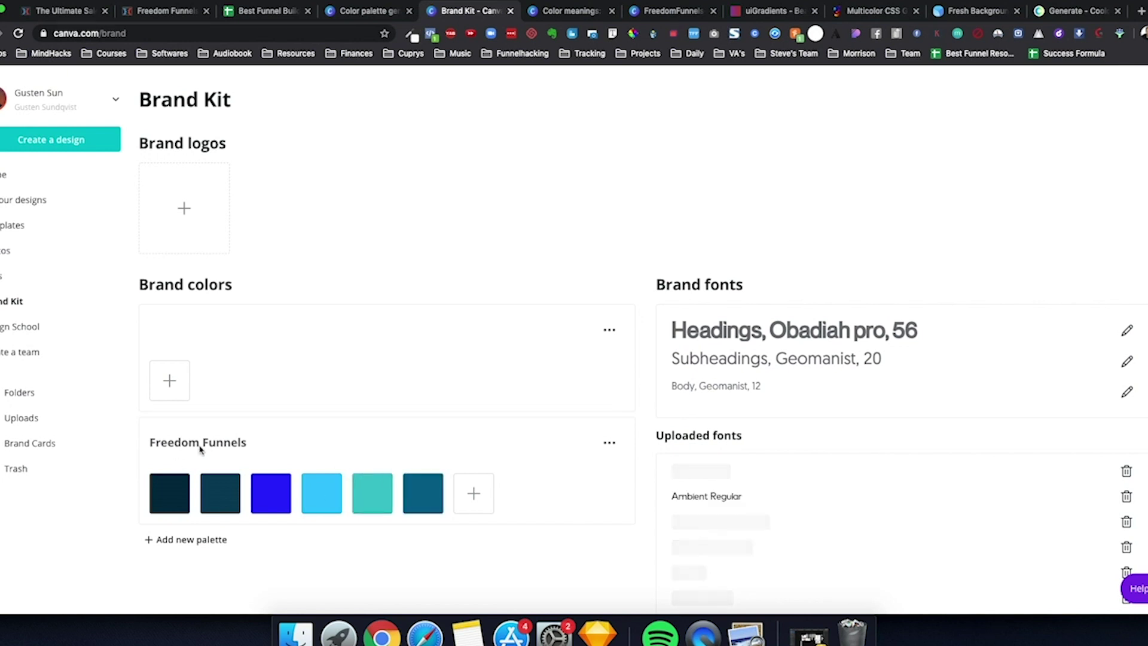
left_click(368, 11)
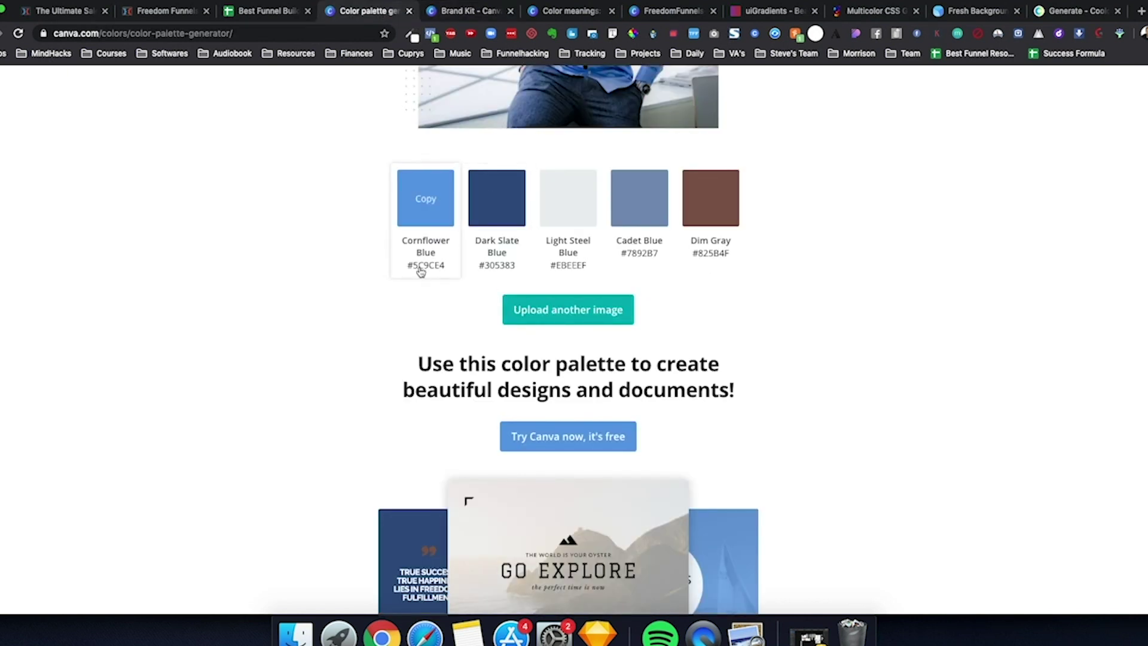
left_click(457, 11)
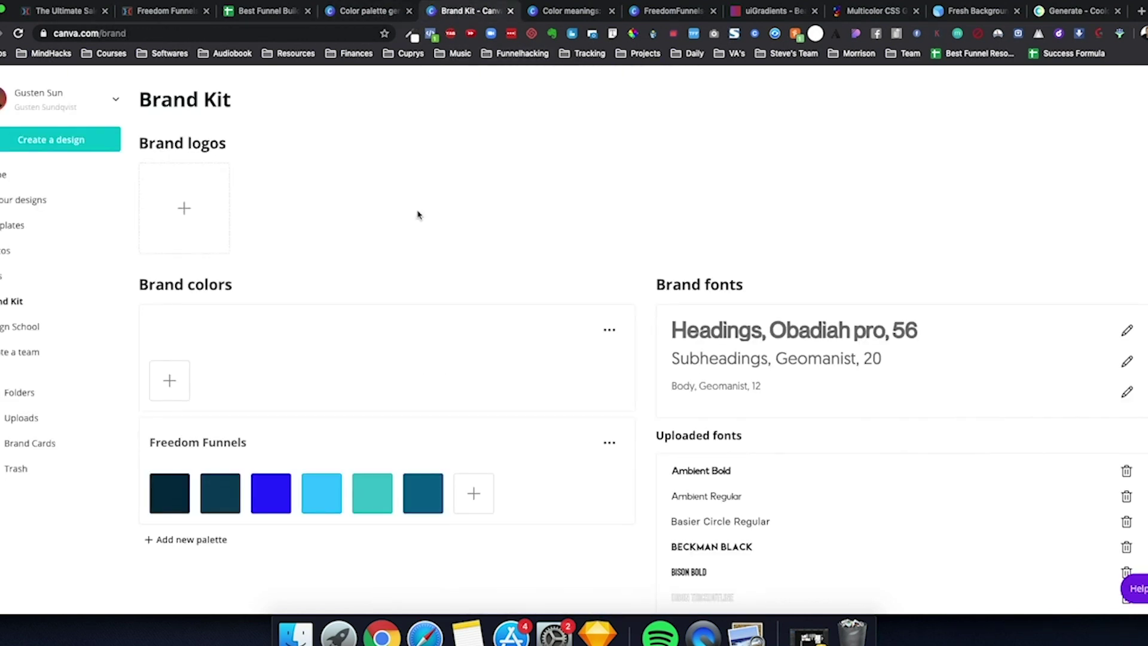
left_click(368, 10)
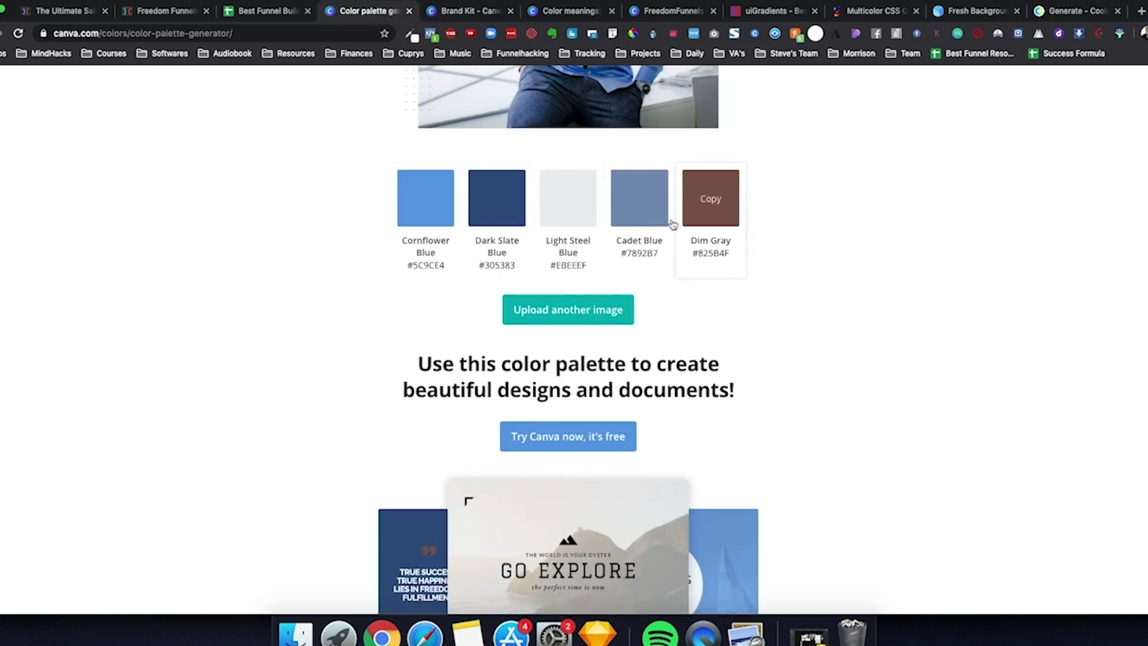
left_click(458, 11)
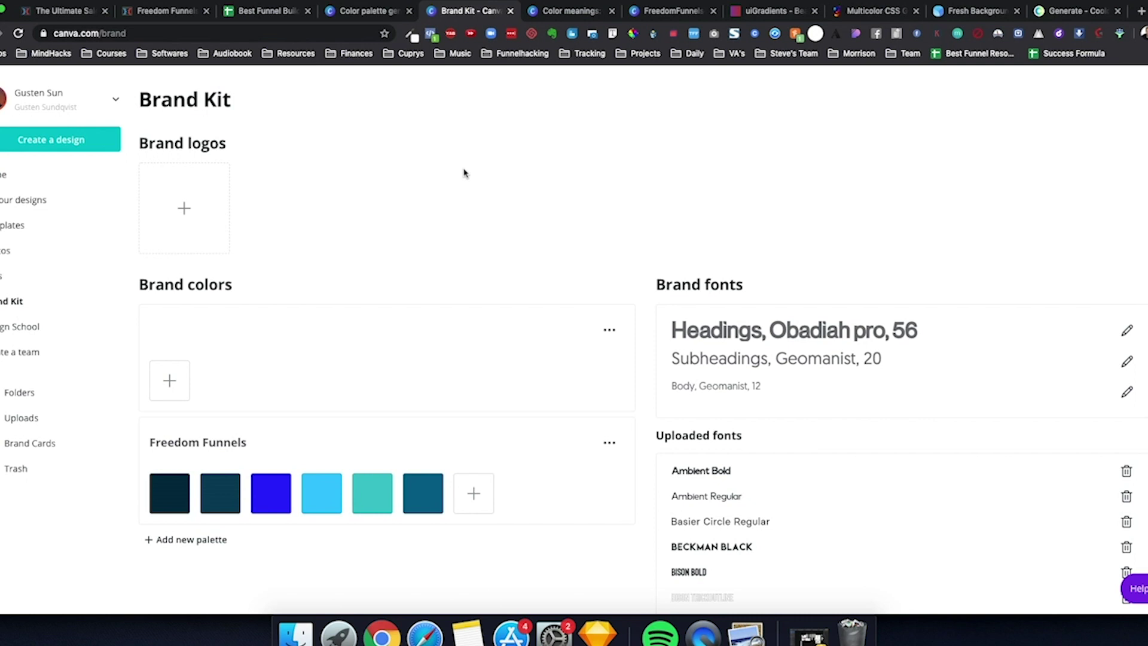
left_click(368, 11)
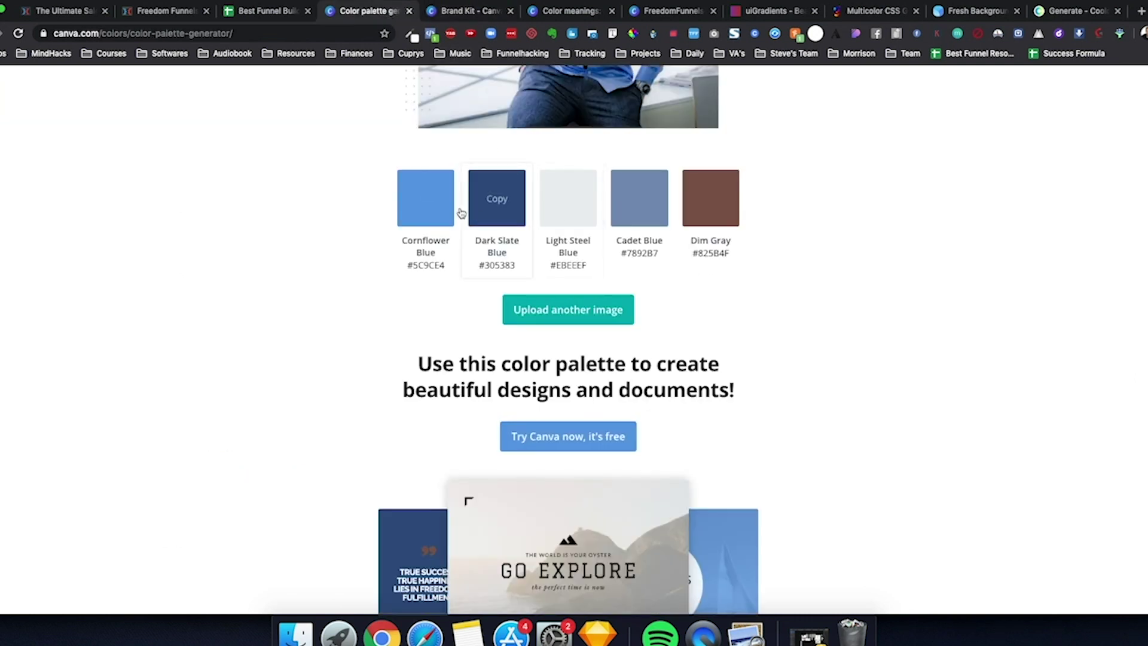
- View the Freedom Funnels brand colors once more and start creating a new design
left_click(425, 199)
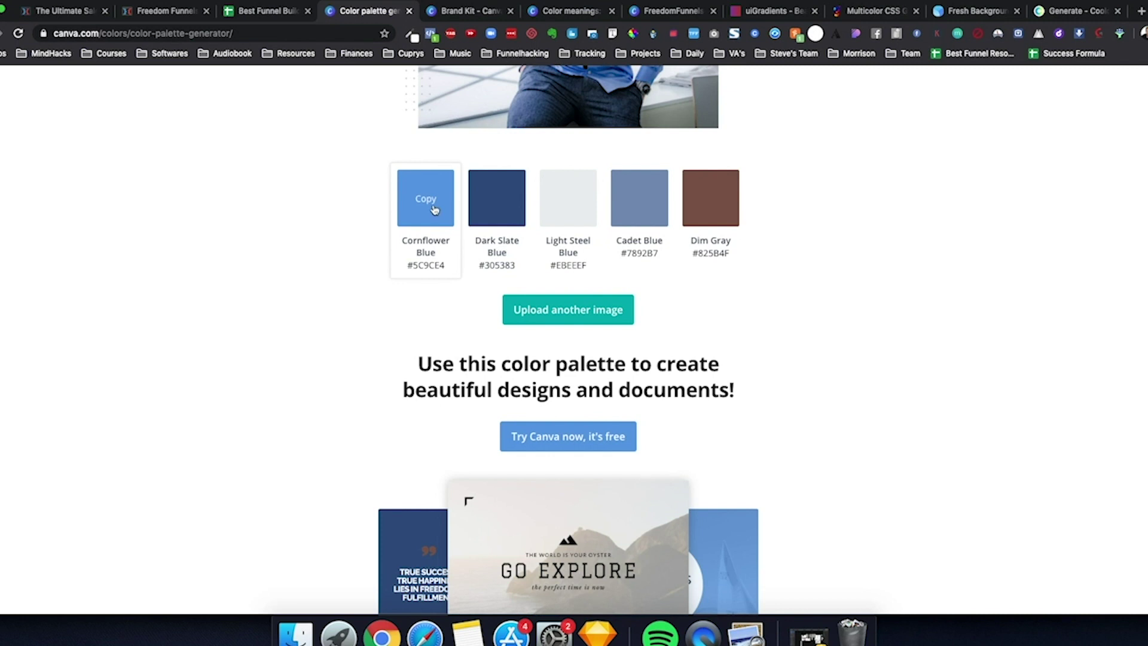
left_click(470, 11)
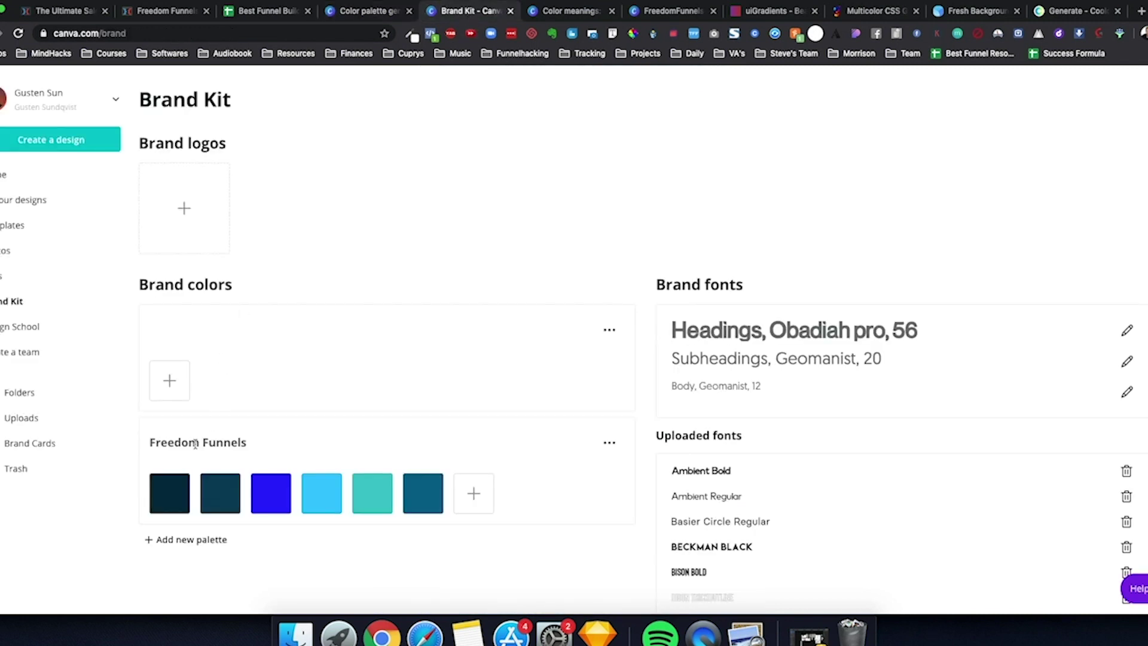
scroll(190, 396, "down", 3)
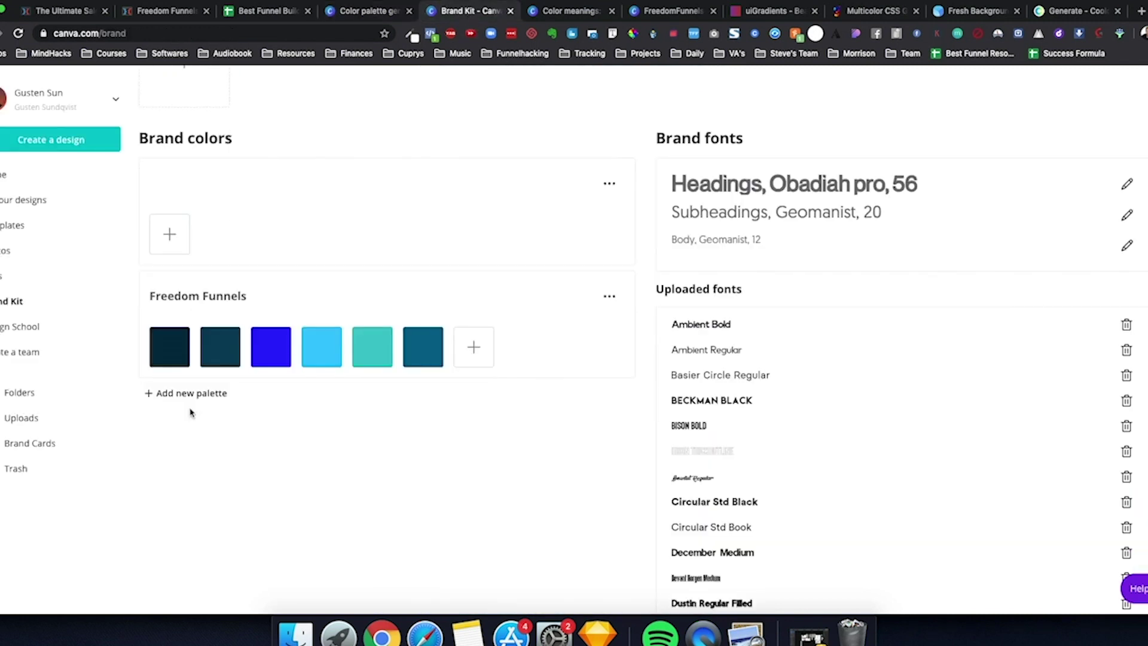
scroll(191, 412, "up", 3)
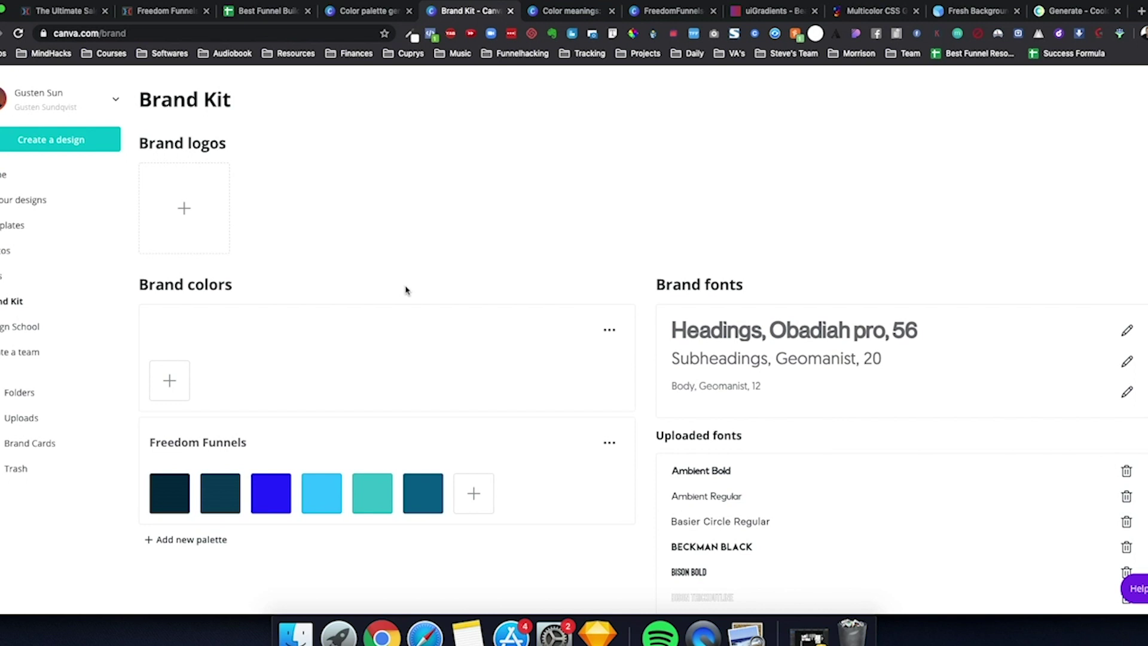
left_click(72, 140)
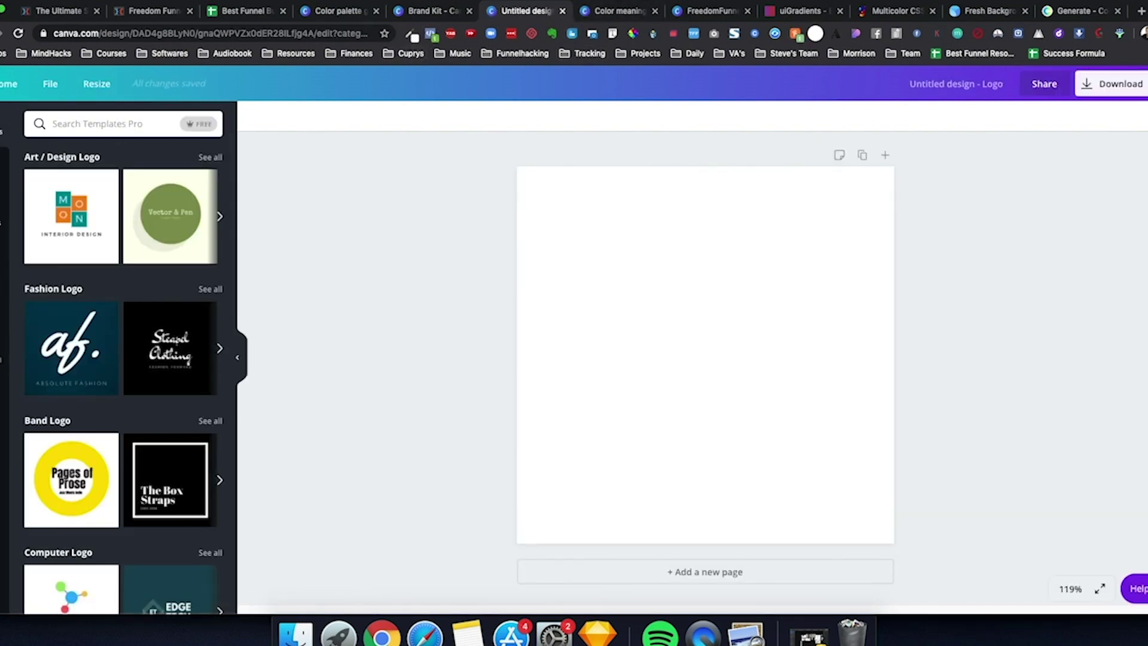
- Apply the af. fashion logo template and select its dark background
left_click(72, 347)
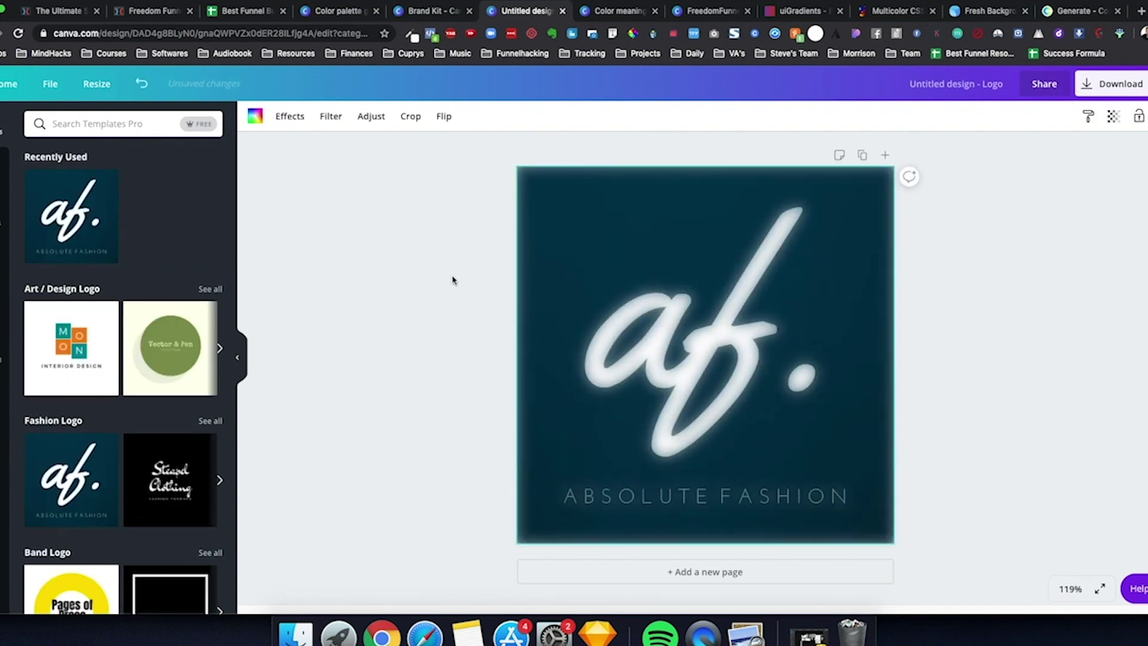
left_click(556, 258)
left_click(530, 225)
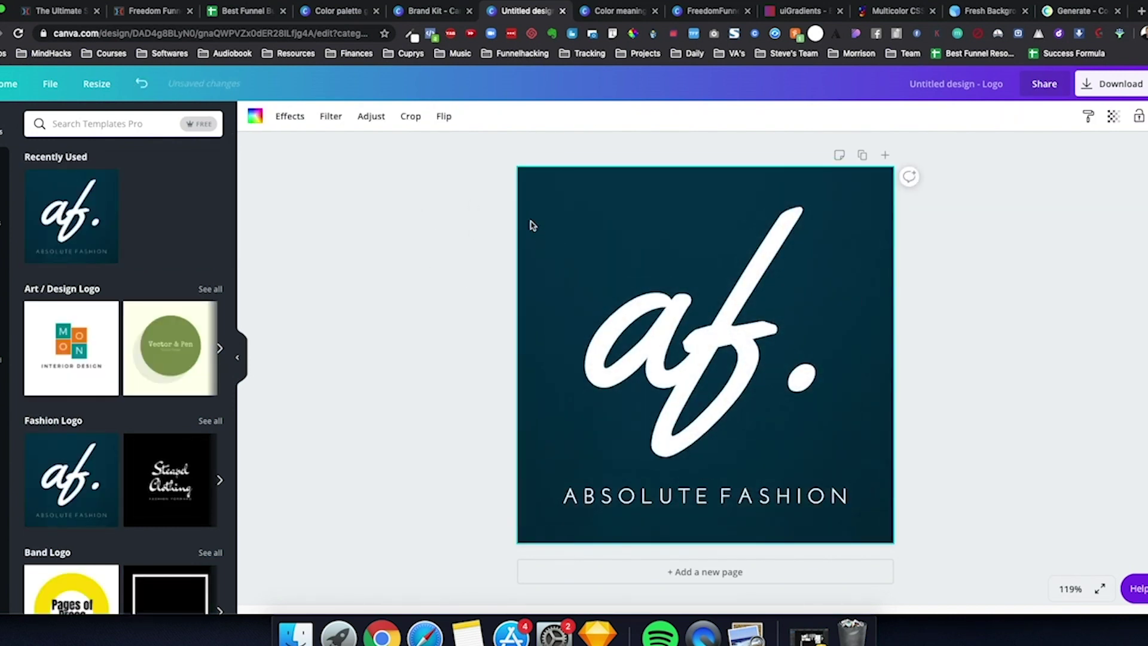
- Recolour the logo background with the blue Freedom Funnels brand color
left_click(255, 116)
left_click(105, 309)
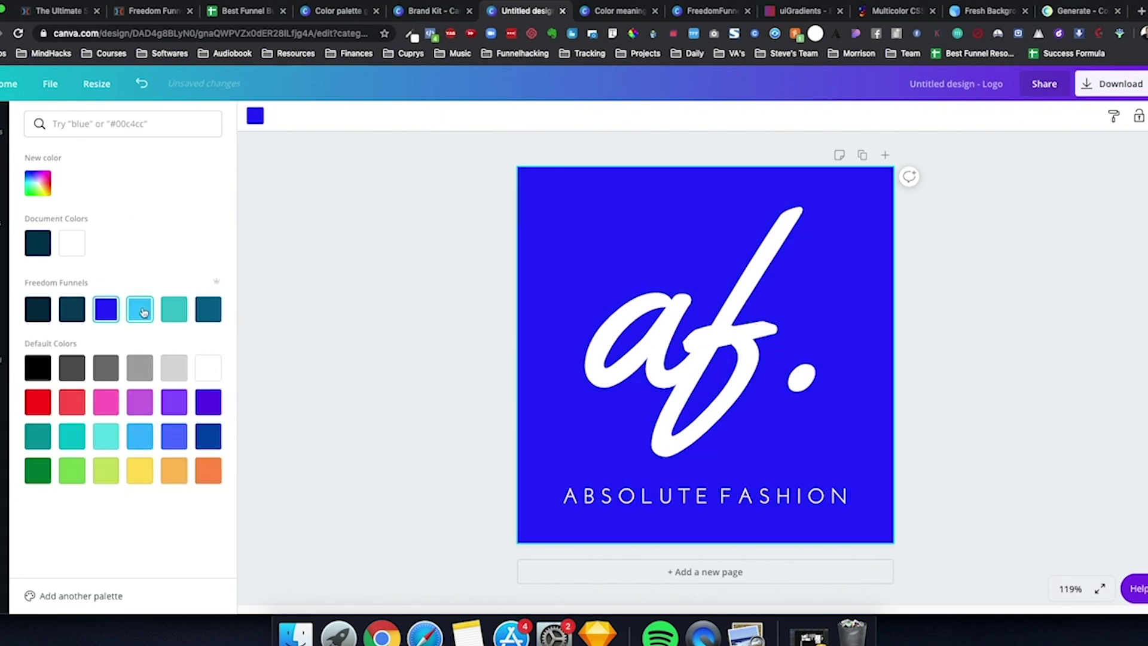
left_click(1121, 449)
scroll(125, 359, "down", 5)
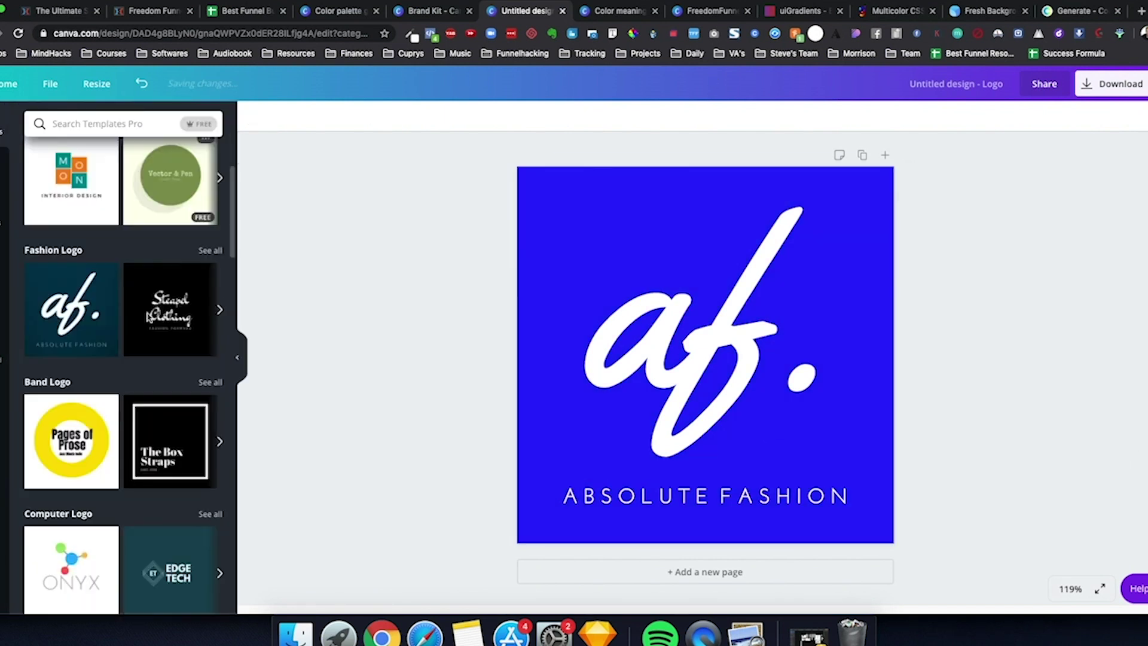
scroll(126, 359, "down", 5)
scroll(126, 360, "up", 10)
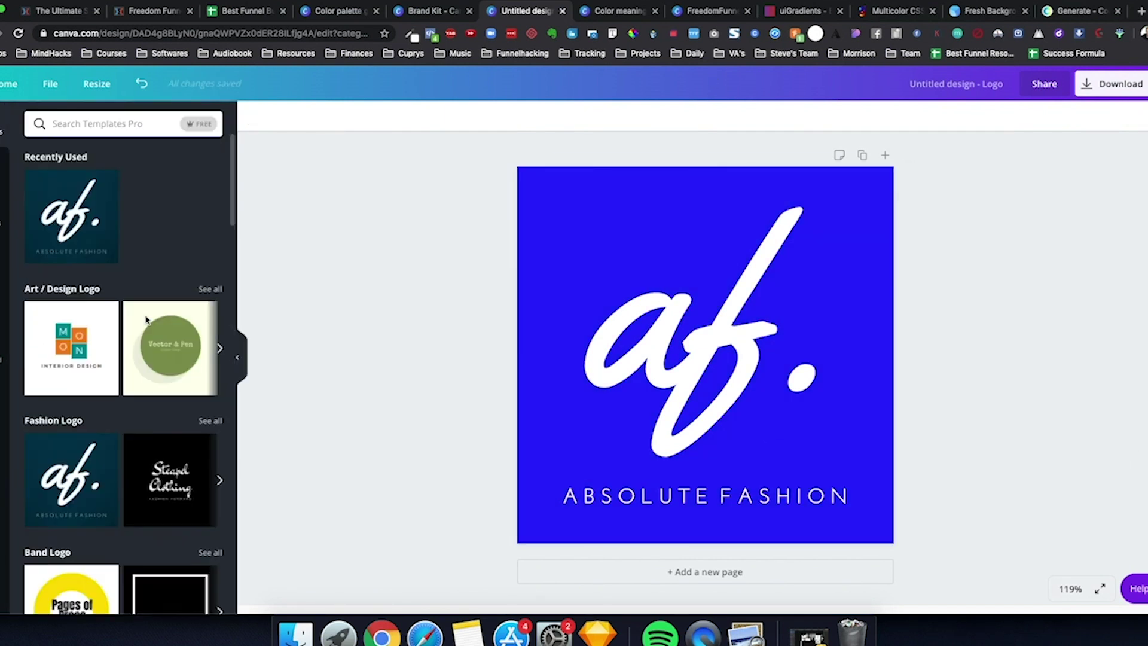
- Pass through the color meanings and Brand Kit pages back to the photo palette generator
left_click(617, 11)
scroll(551, 168, "down", 3)
scroll(551, 168, "up", 2)
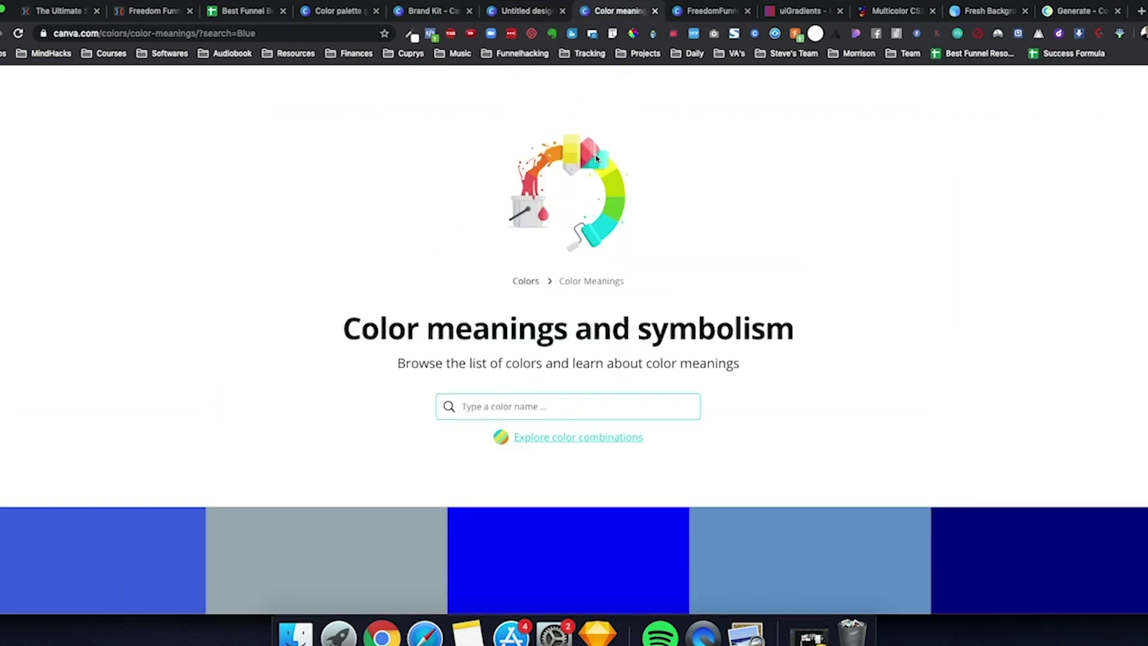
left_click(433, 12)
left_click(339, 11)
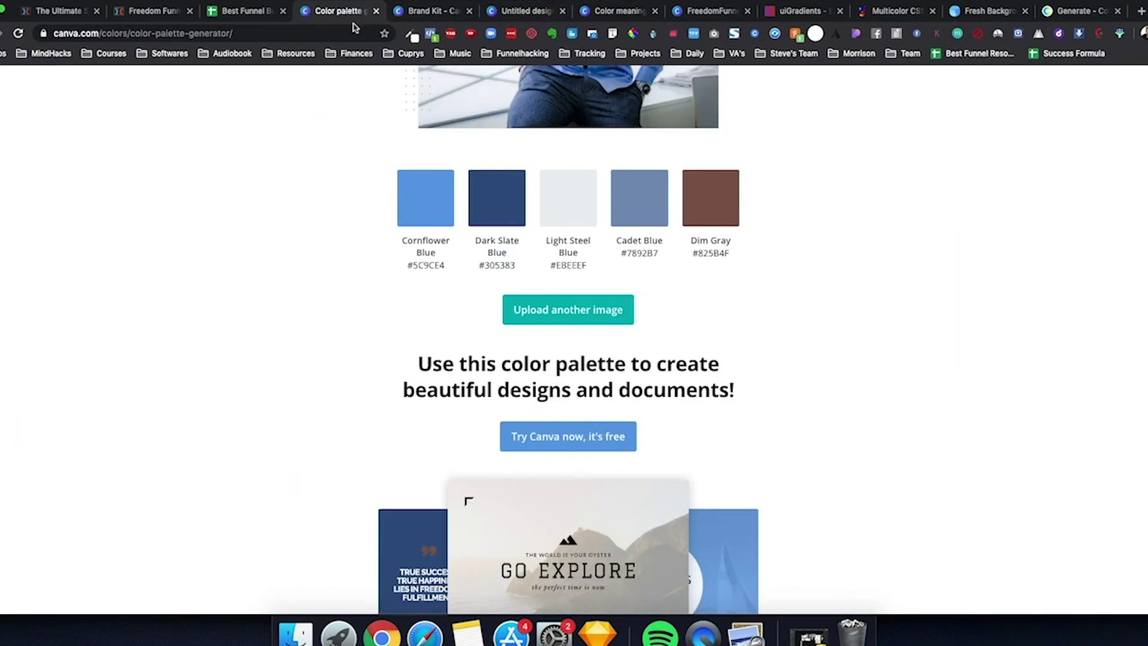
scroll(864, 281, "up", 5)
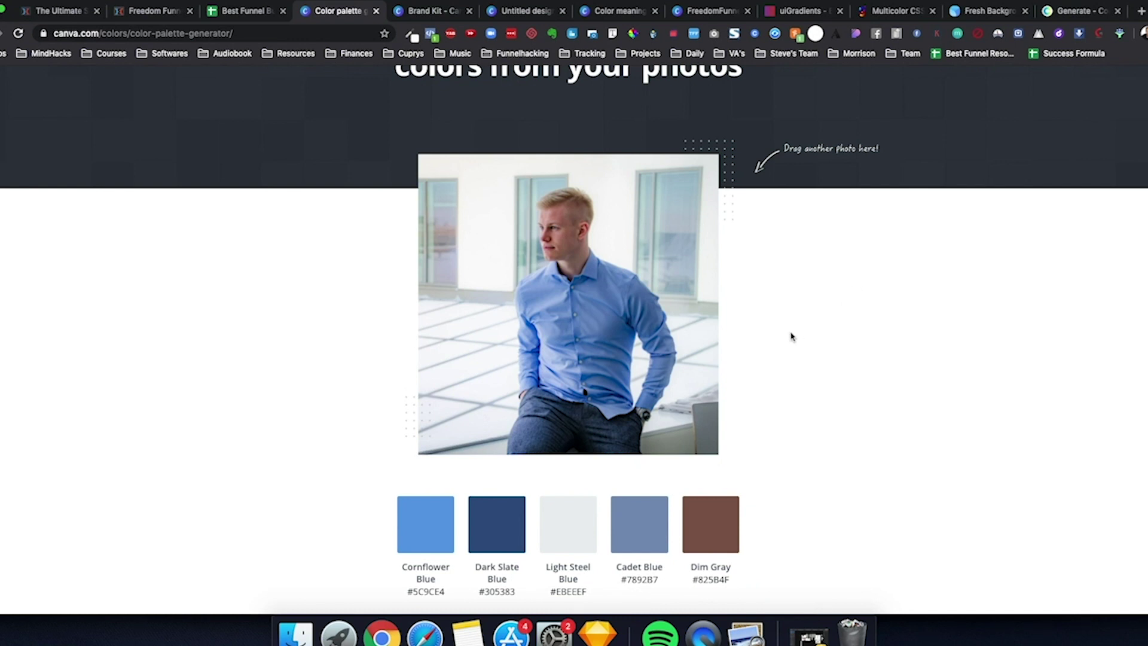
scroll(792, 337, "up", 4)
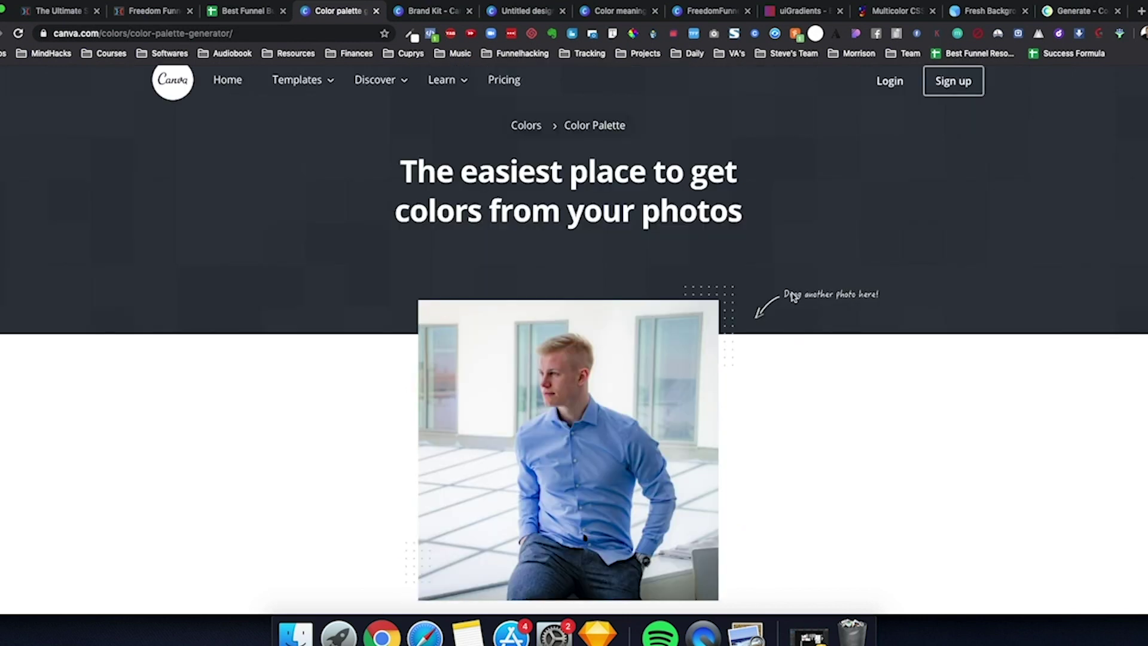
scroll(814, 285, "up", 1)
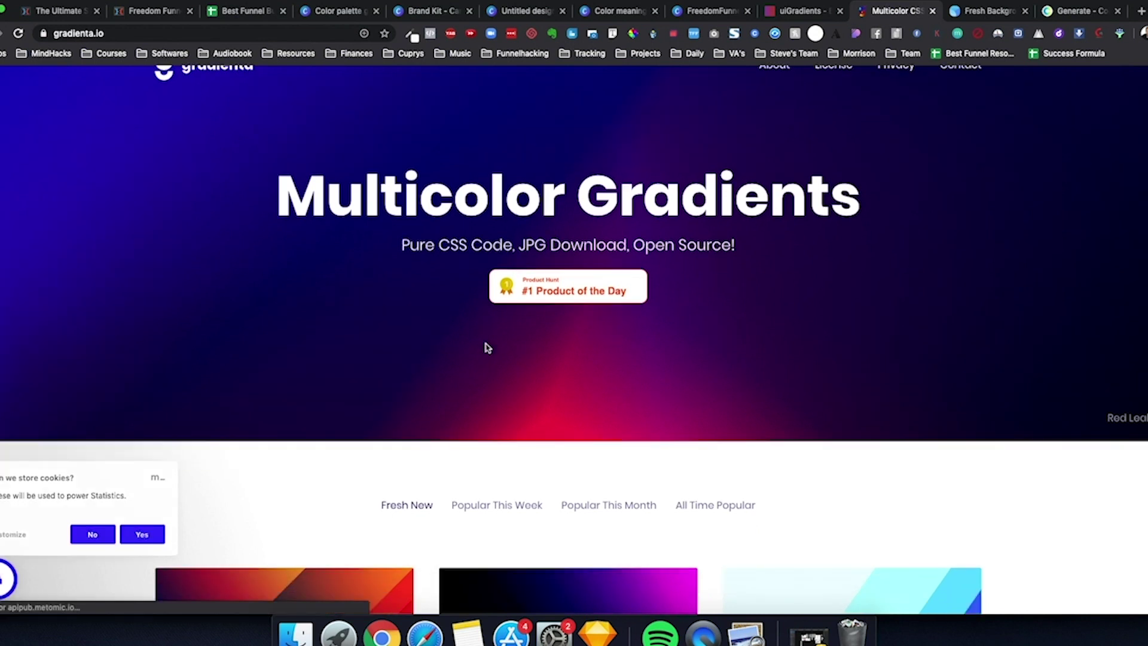
scroll(488, 345, "down", 5)
scroll(488, 345, "down", 15)
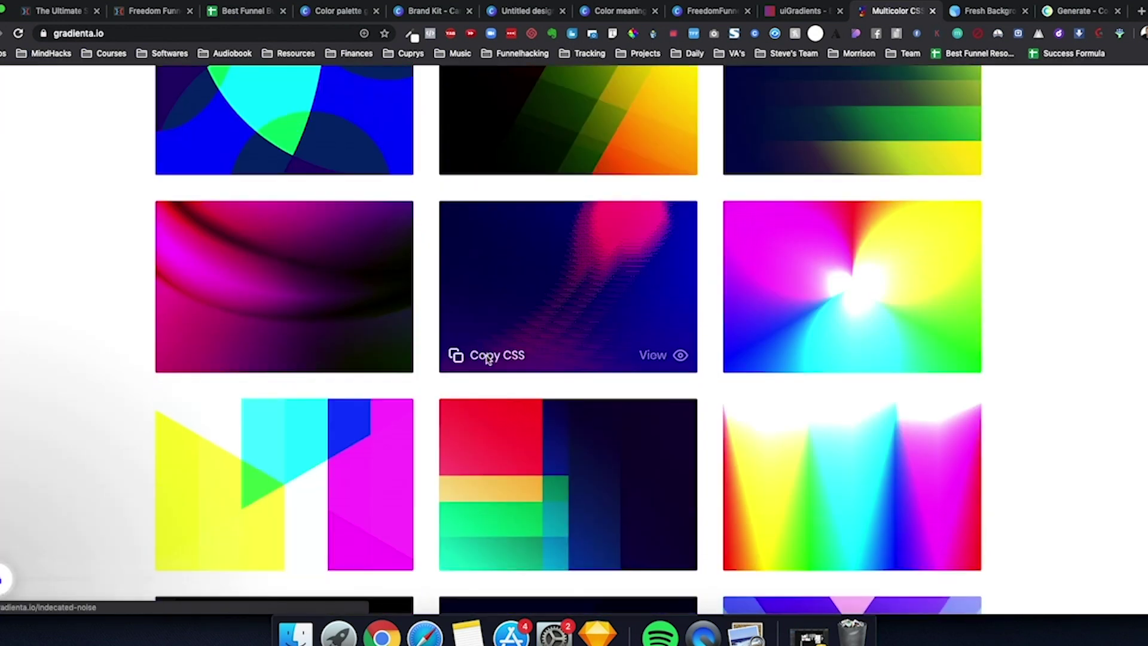
scroll(488, 373, "up", 2)
scroll(489, 374, "down", 10)
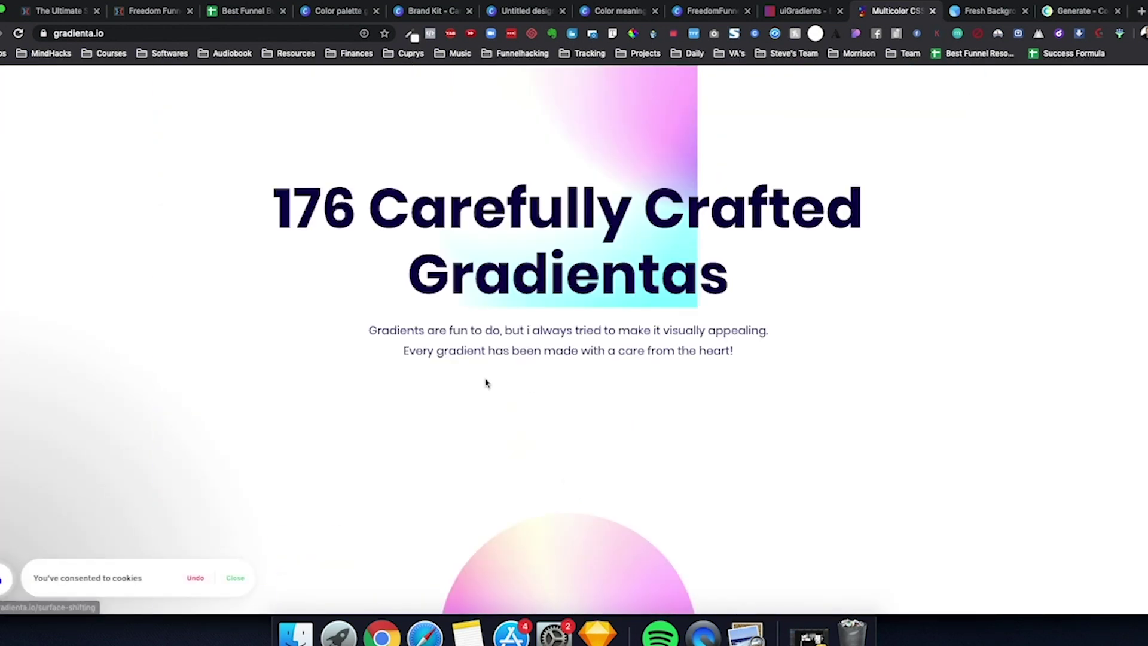
scroll(486, 382, "down", 8)
scroll(487, 382, "down", 3)
scroll(487, 382, "down", 8)
scroll(488, 382, "down", 3)
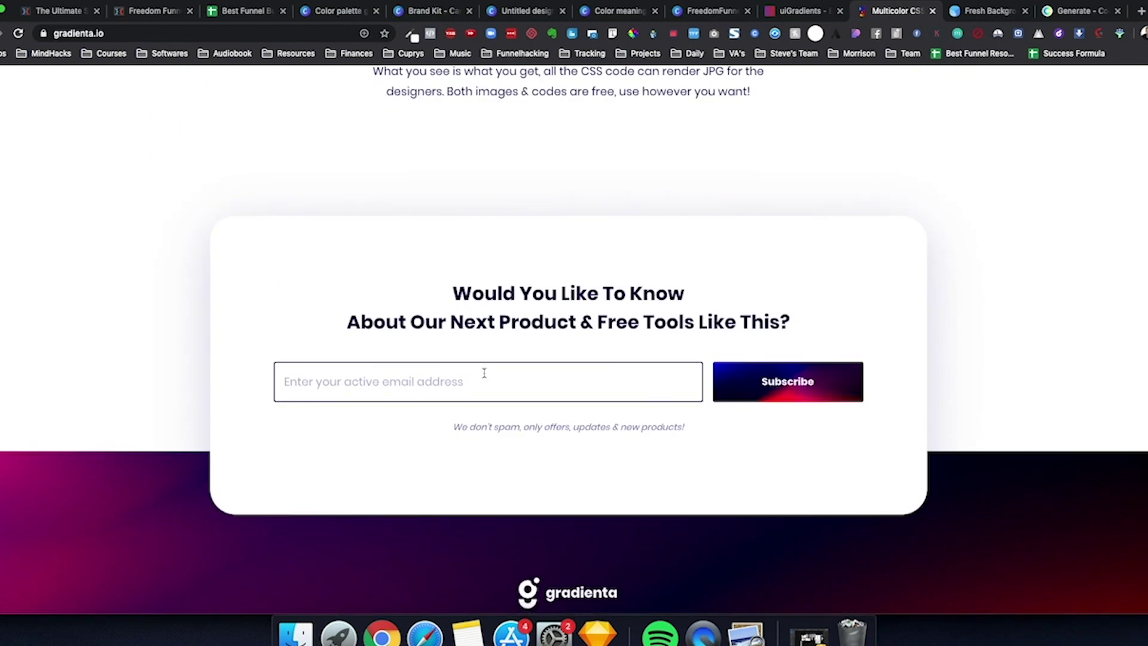
scroll(487, 383, "up", 10)
scroll(489, 380, "up", 12)
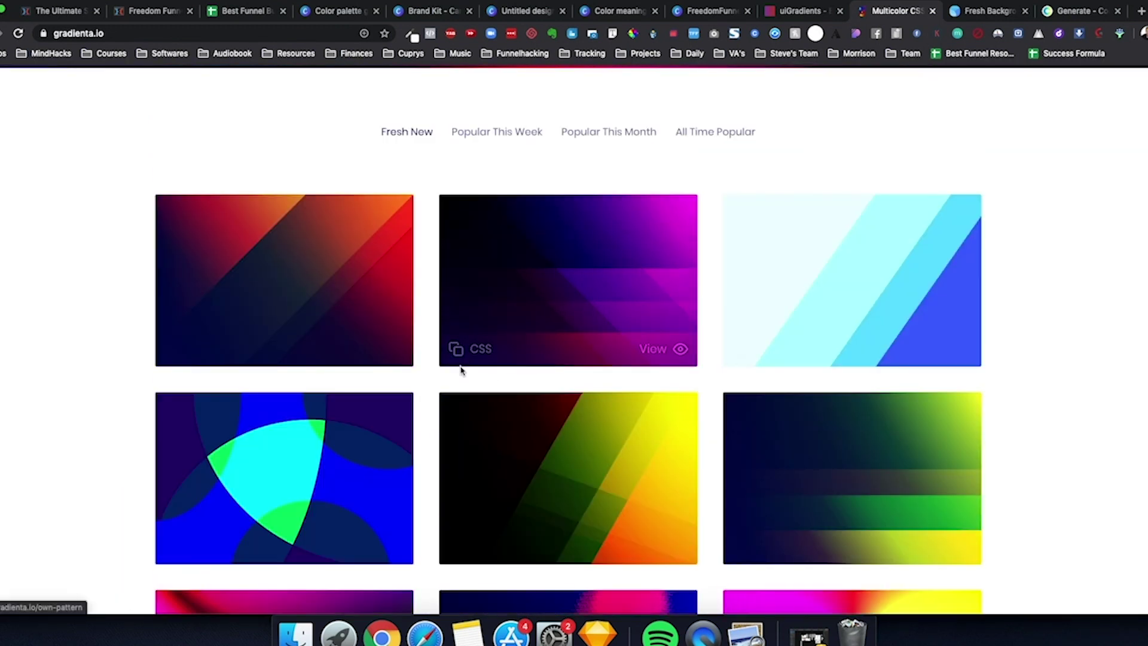
- View the Elaborated Time gradient page, then move to the WebGradients collection
left_click(936, 243)
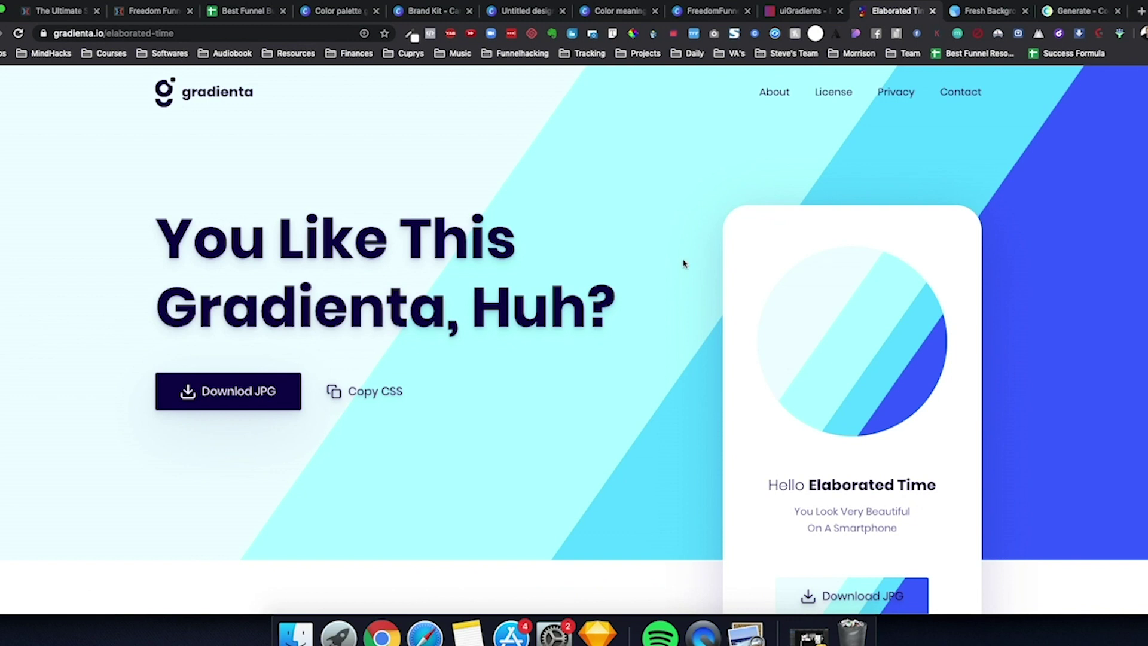
scroll(684, 266, "down", 5)
scroll(684, 266, "down", 5)
scroll(684, 266, "down", 5)
scroll(684, 266, "down", 5)
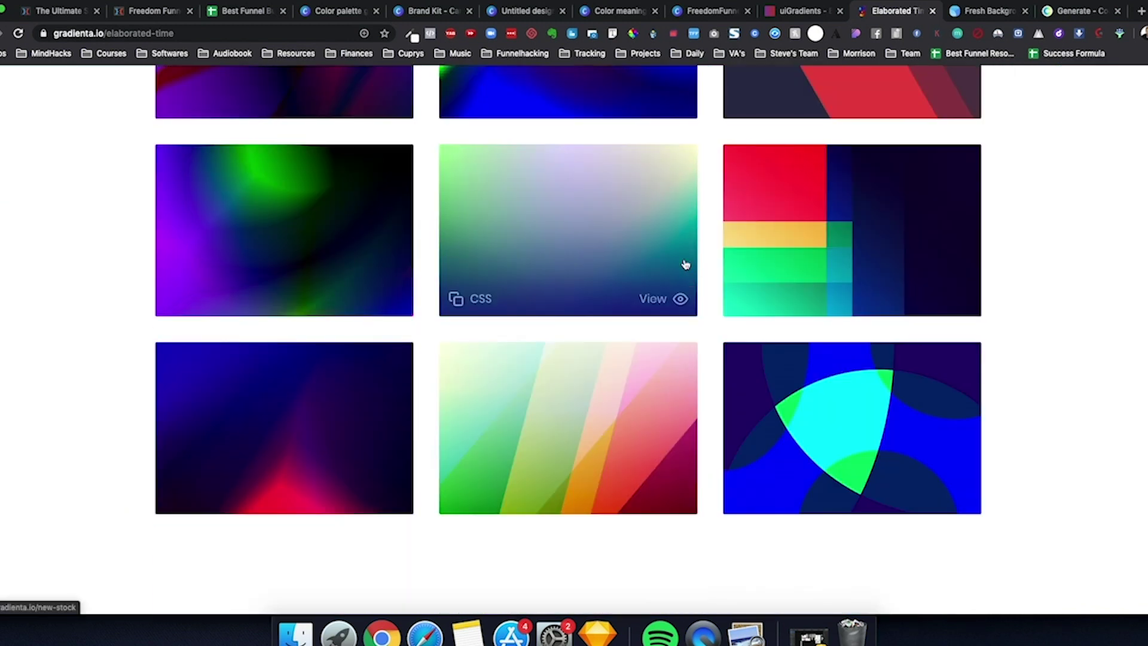
scroll(684, 266, "up", 8)
scroll(762, 274, "up", 5)
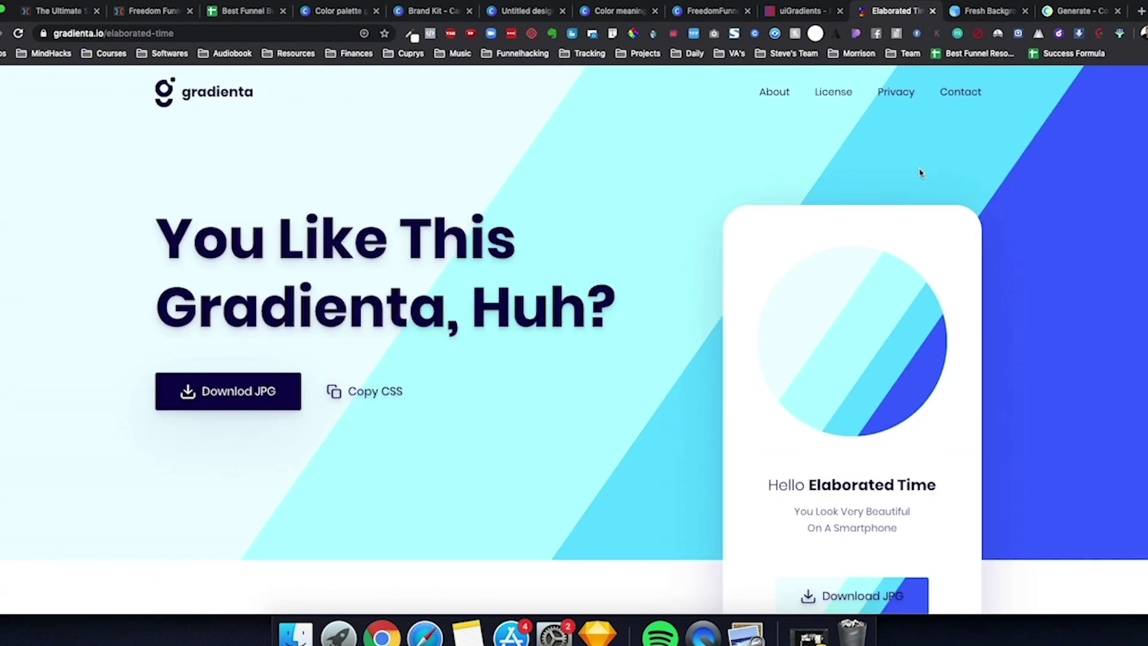
left_click(985, 12)
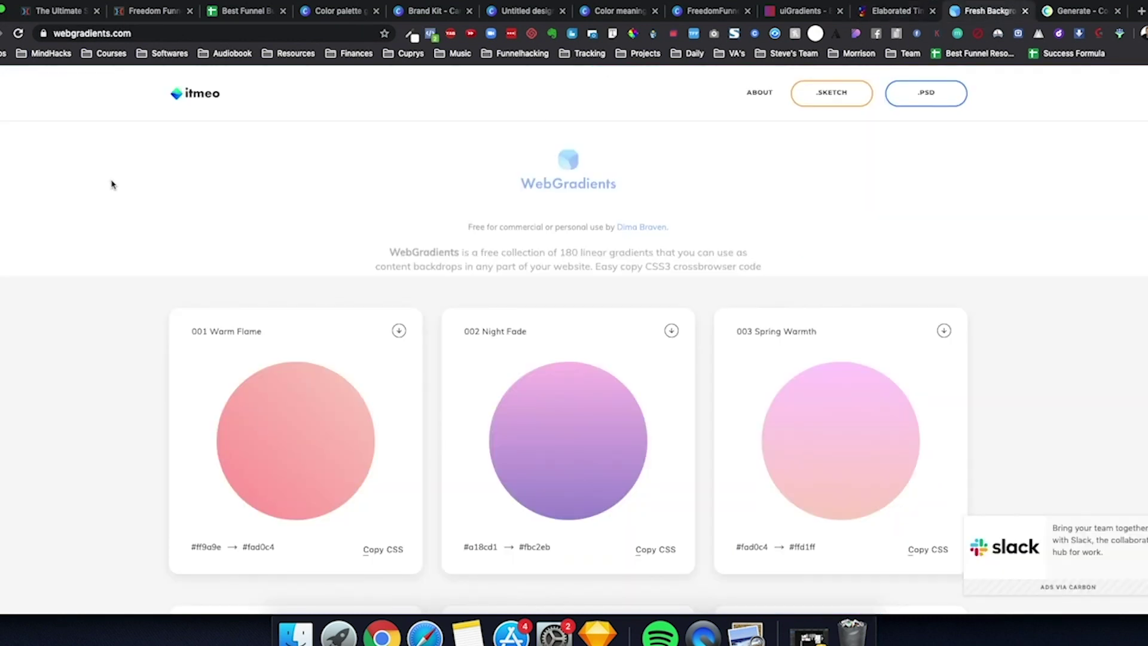
scroll(109, 188, "down", 8)
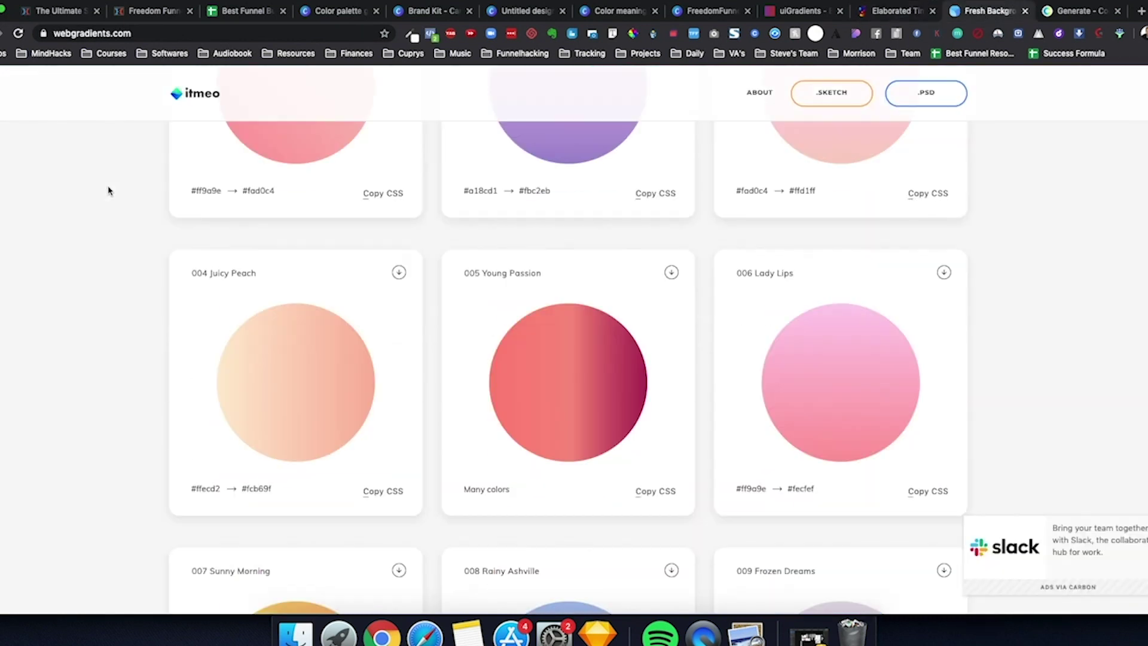
scroll(108, 188, "down", 5)
scroll(112, 197, "down", 8)
scroll(116, 202, "down", 8)
scroll(116, 202, "down", 5)
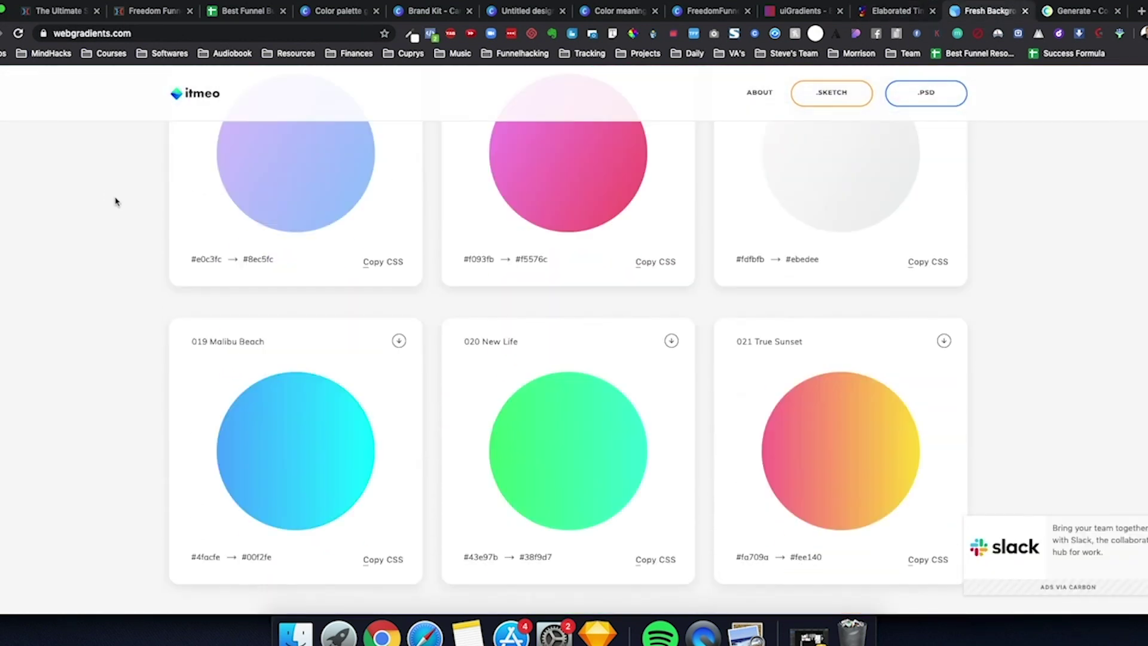
- Revisit the Coolors palette generator, then return to Canva's photo palette generator
left_click(1076, 11)
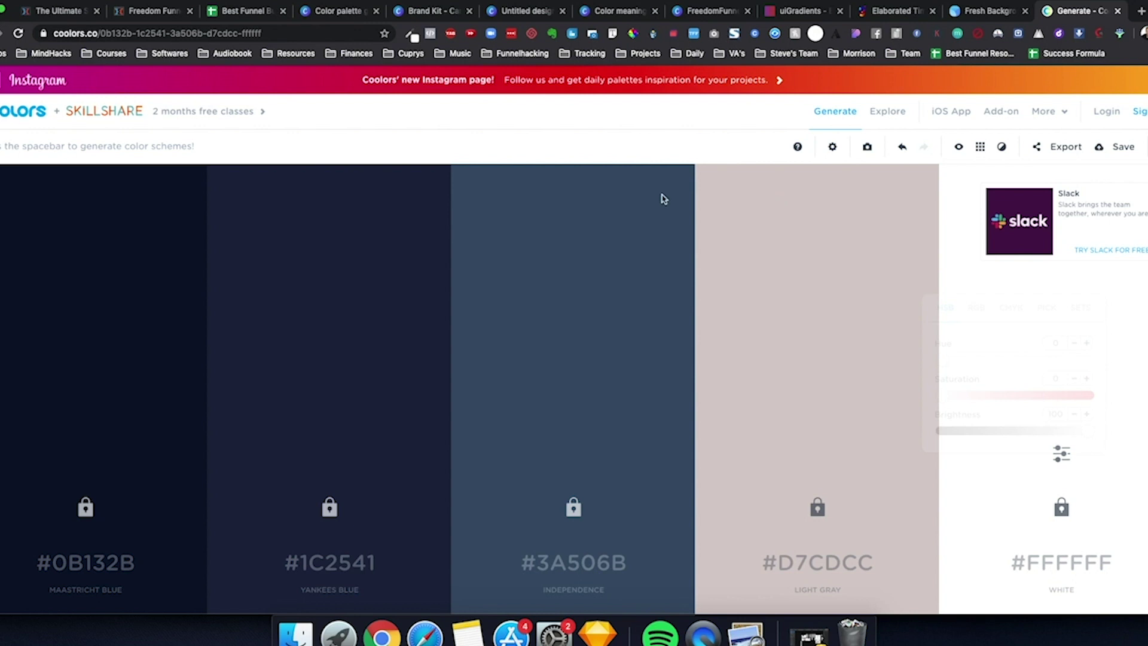
left_click(339, 11)
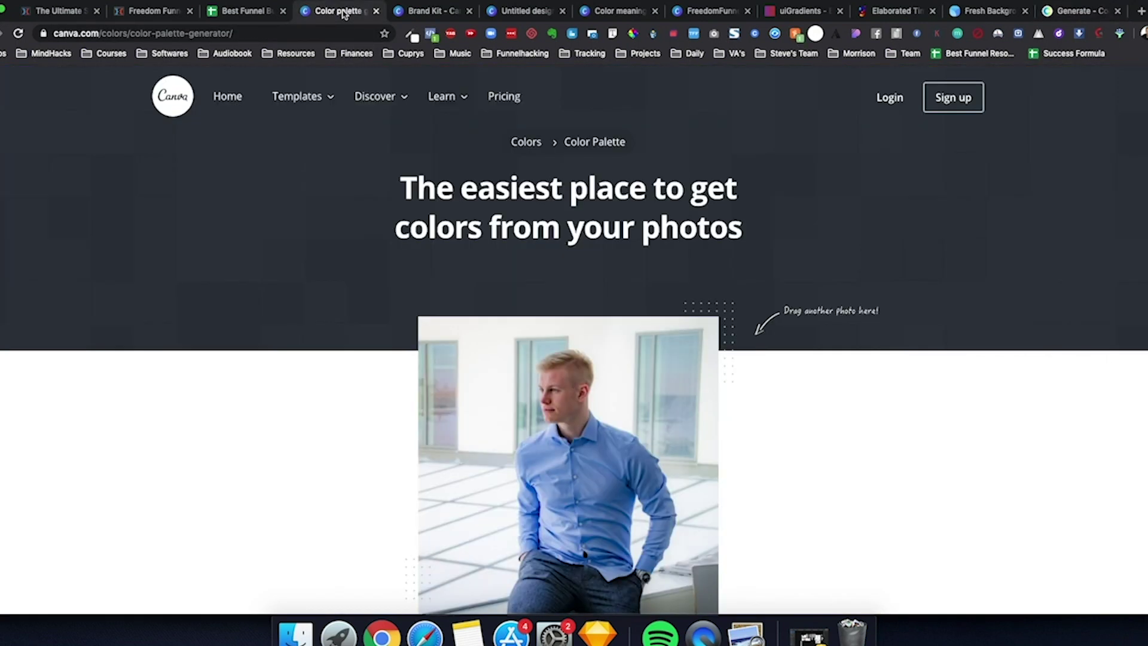